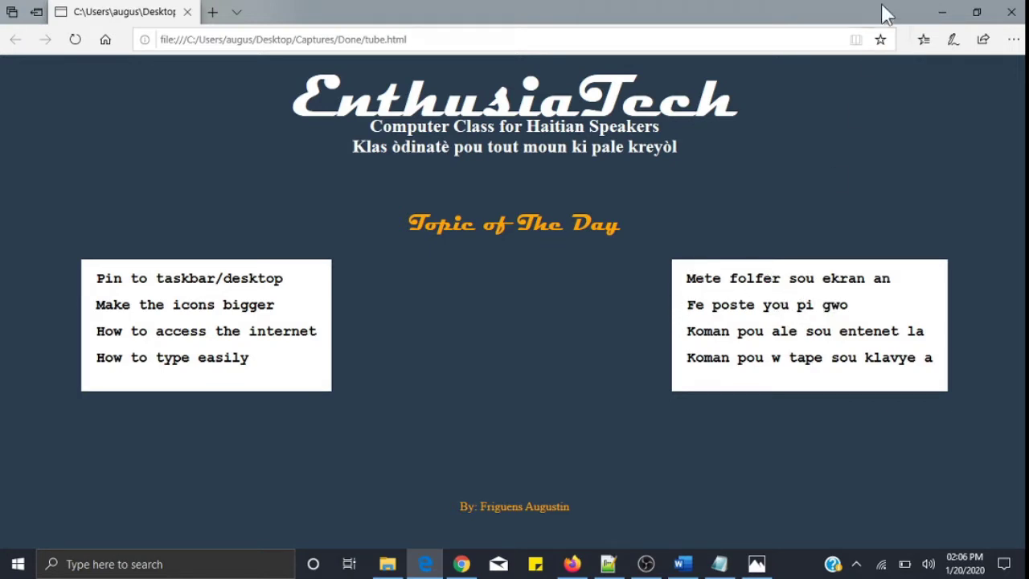
Step: Minimize the browser window and place a shortcut to Access from the Start app list on an empty area of the desktop
click(943, 13)
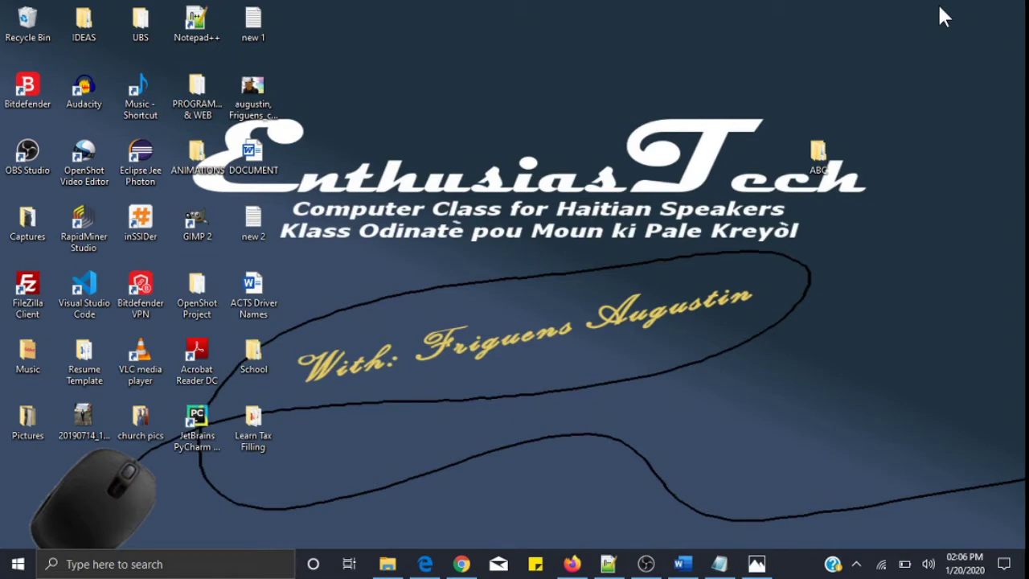
click(410, 575)
click(410, 575)
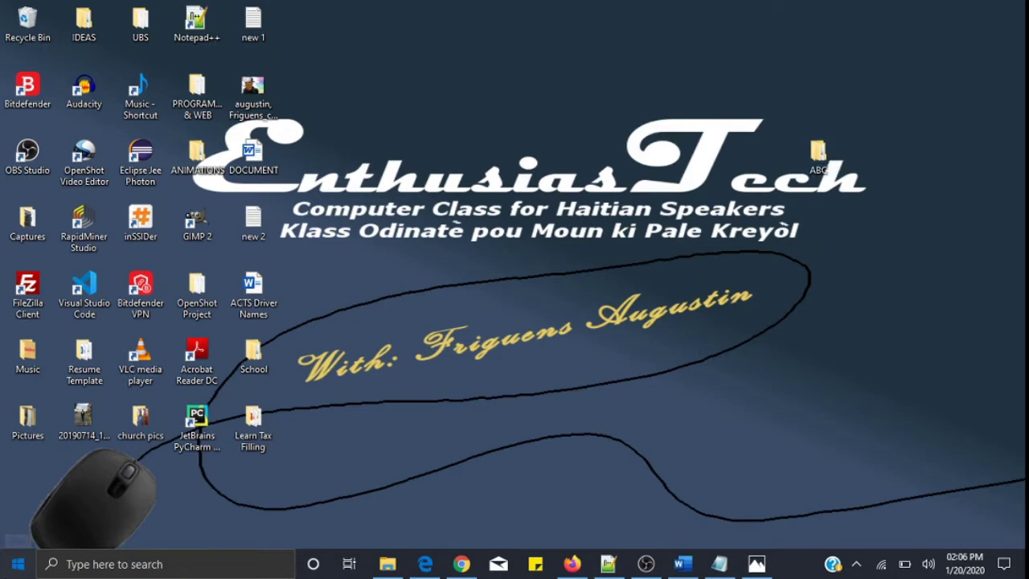
key(super)
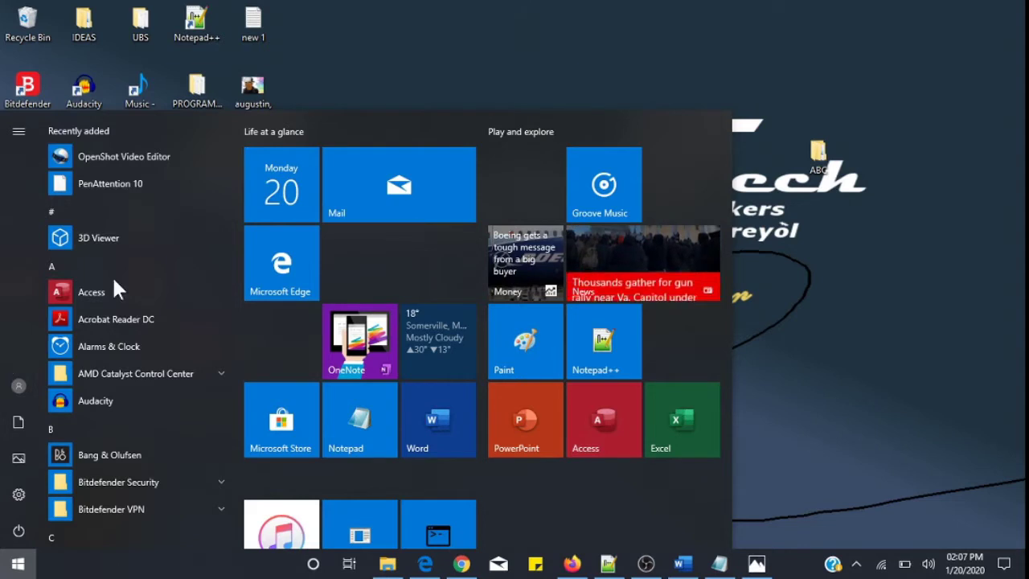
click(74, 292)
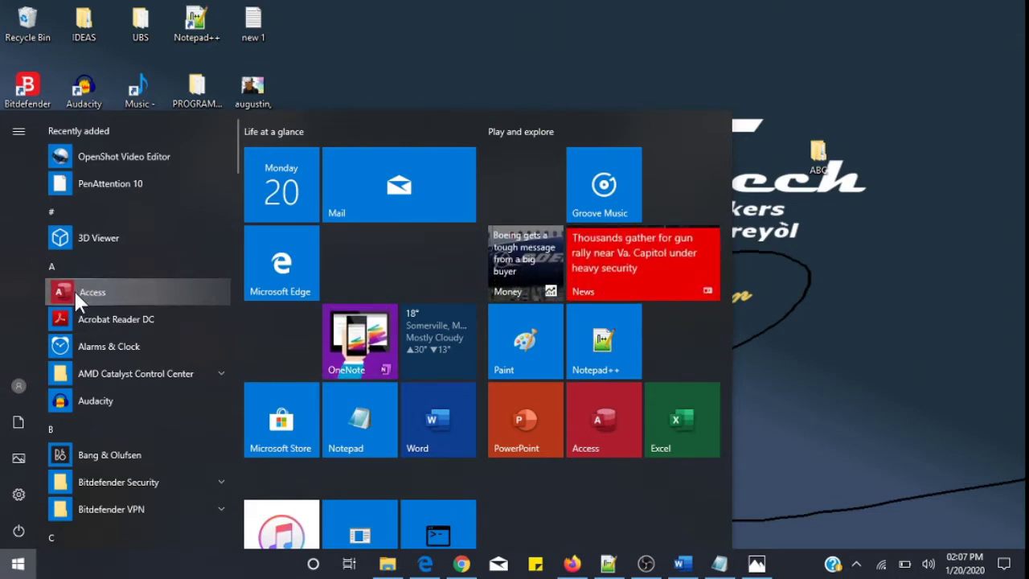
drag(73, 289, 513, 66)
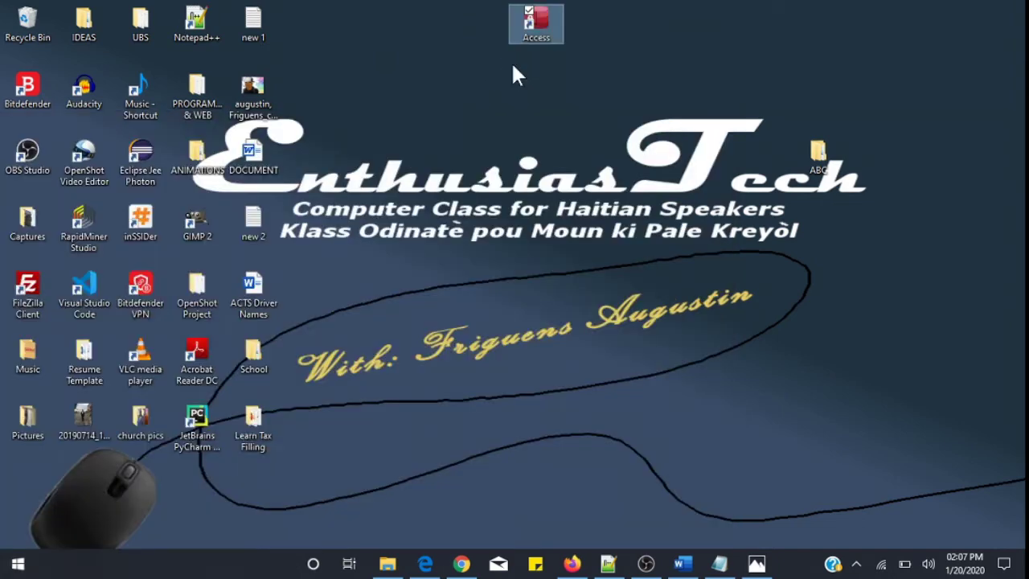
click(513, 191)
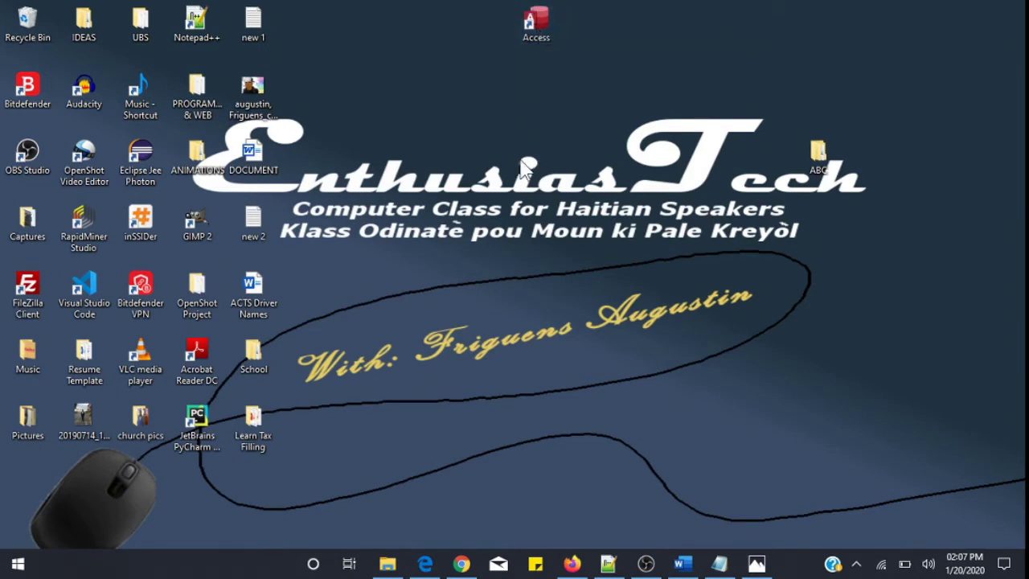
Step: Delete the Access shortcut from the desktop
click(540, 23)
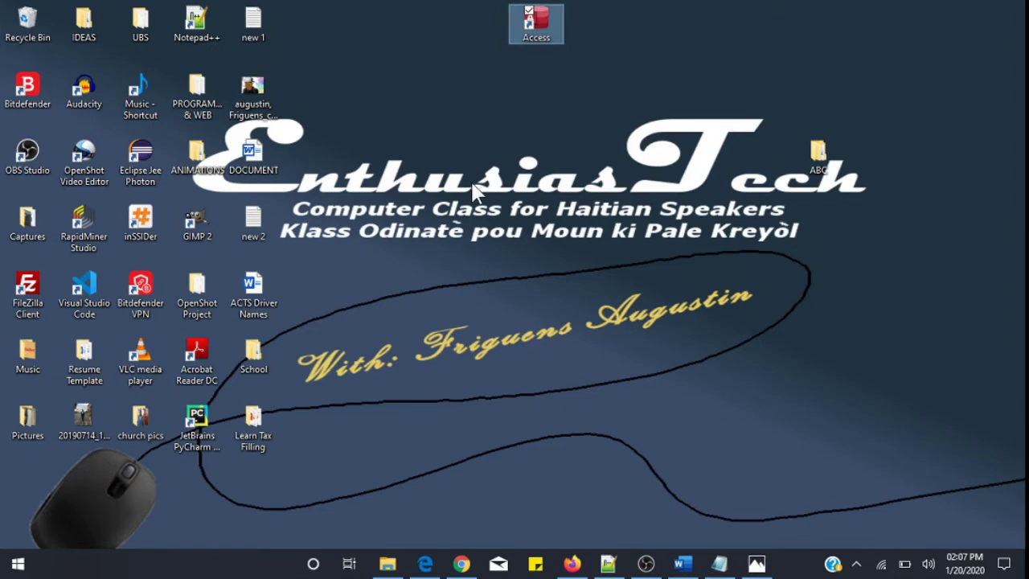
key(Delete)
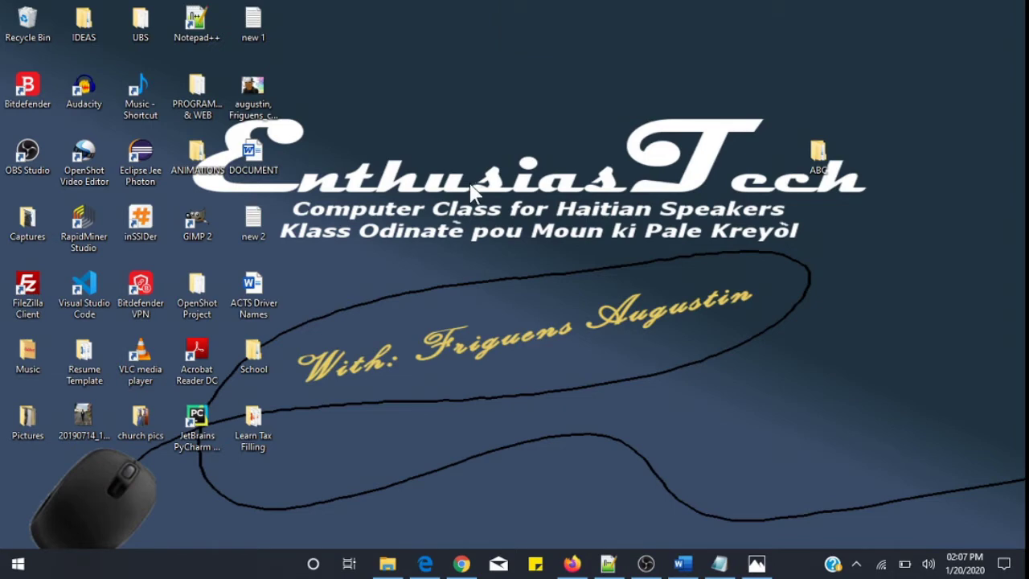
click(12, 569)
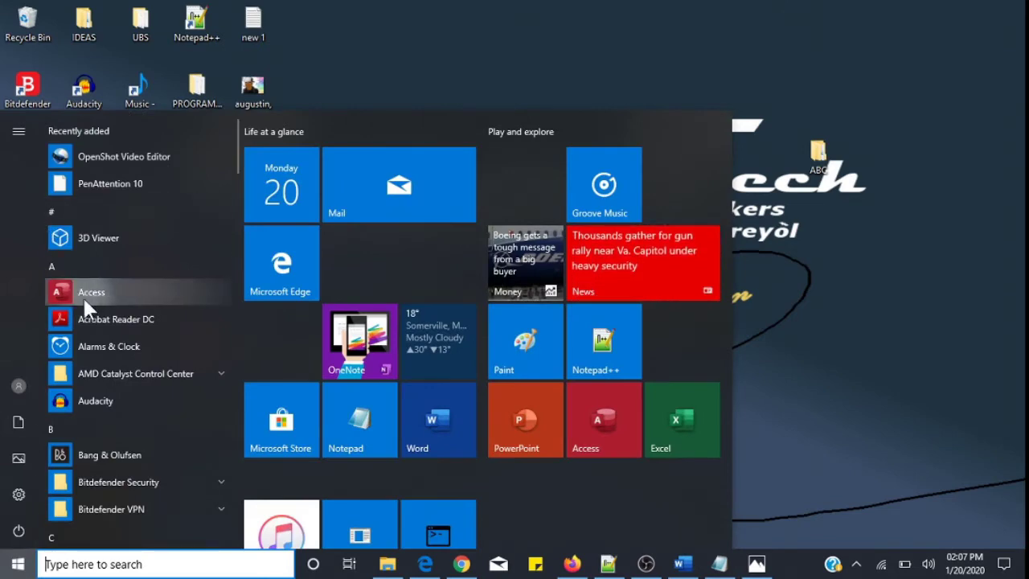
click(361, 44)
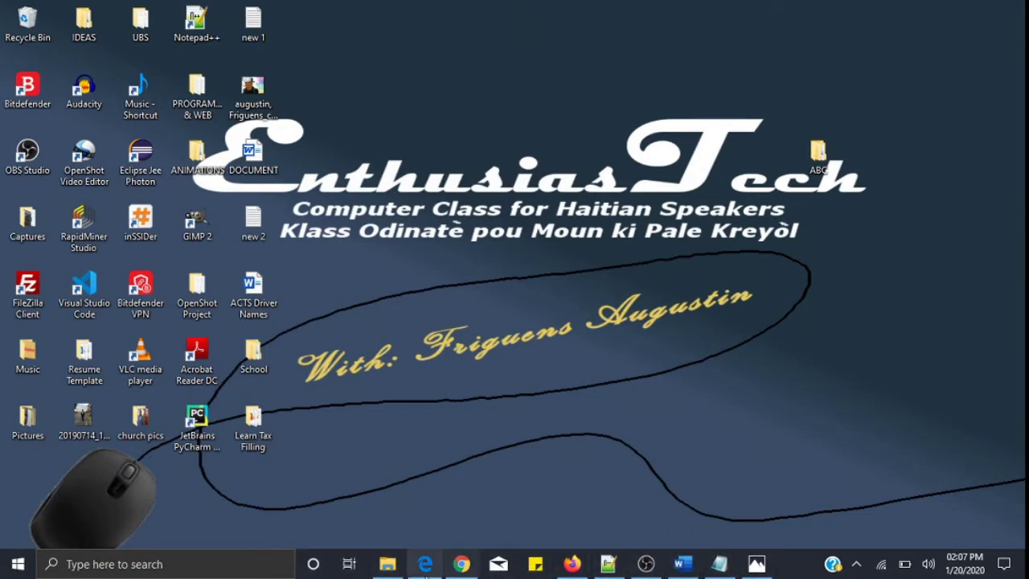
mouse_move(421, 567)
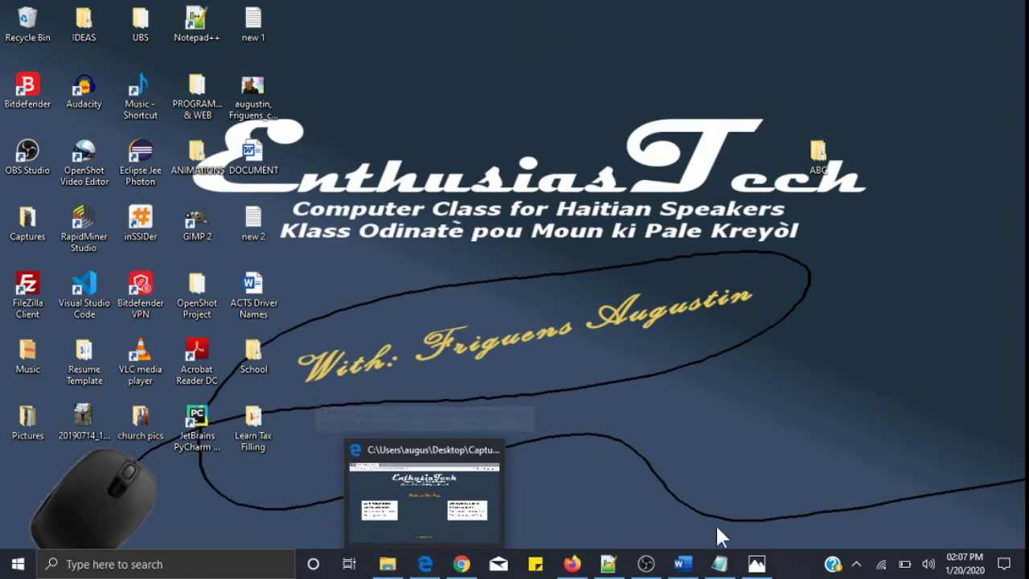
Step: Place Access from the Start app list on the taskbar and unpin it again
click(18, 565)
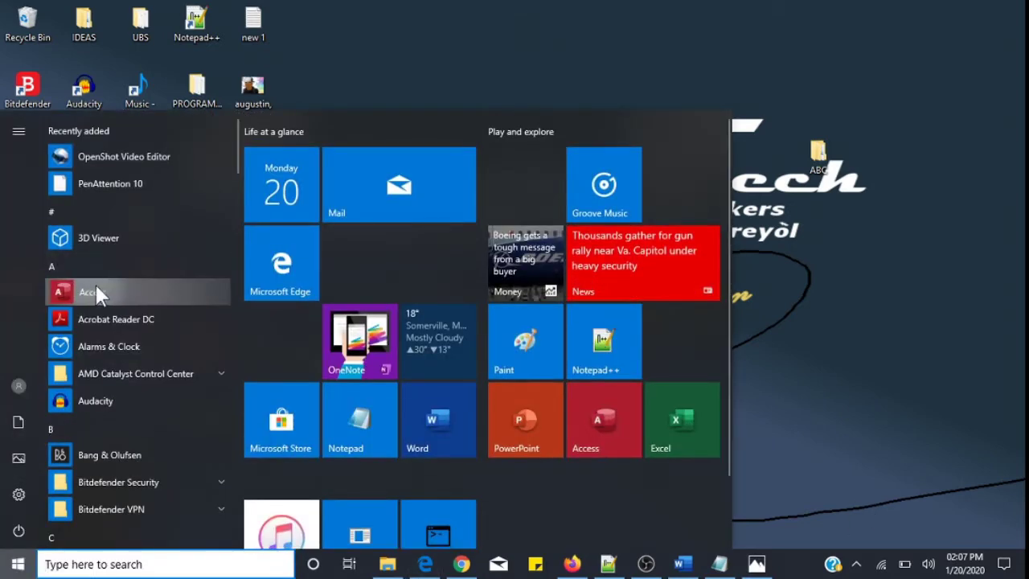
mouse_move(96, 293)
mouse_down()
mouse_move(638, 368)
mouse_move(778, 555)
mouse_move(800, 553)
mouse_move(809, 573)
mouse_up()
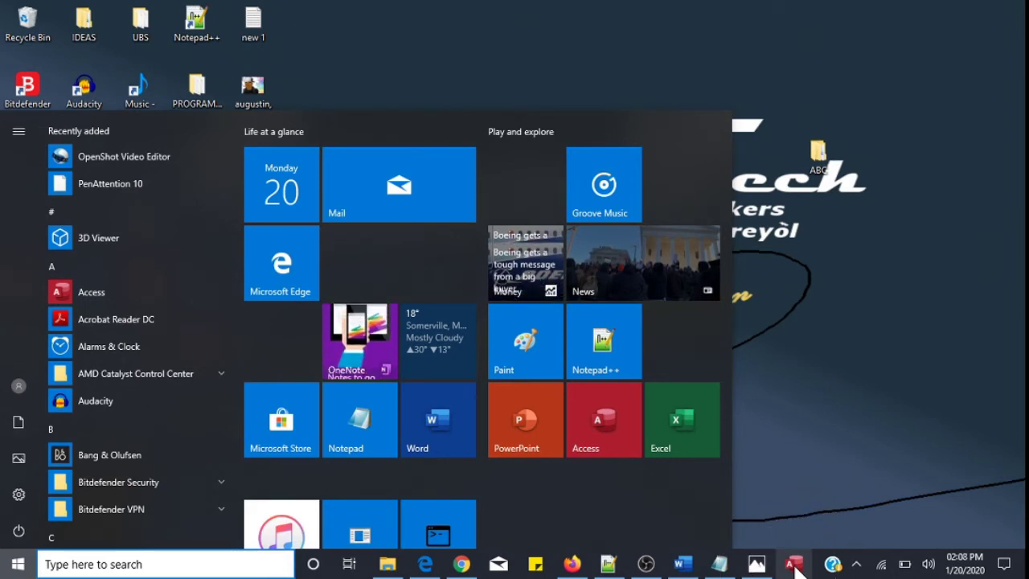
right_click(794, 565)
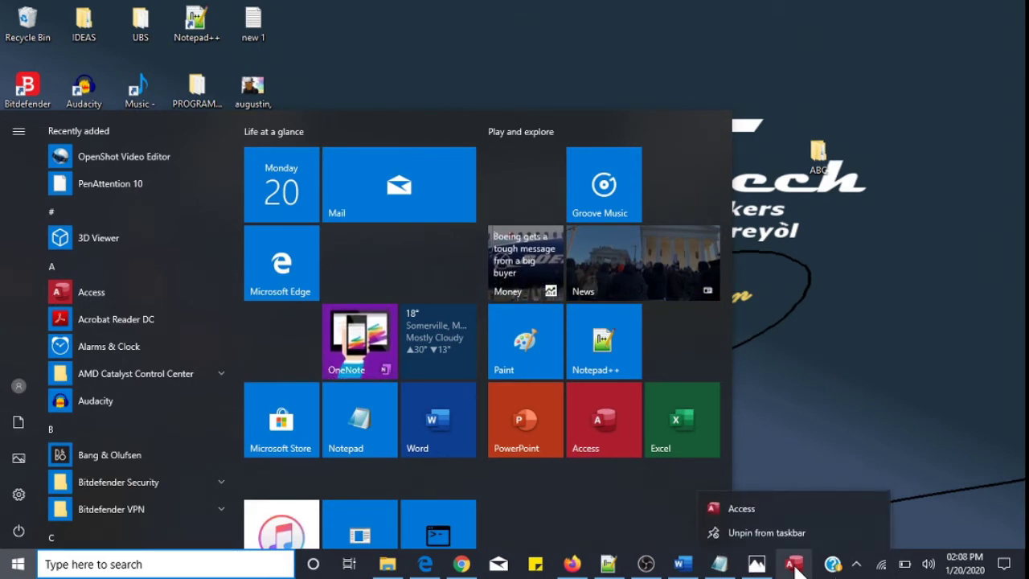
click(752, 531)
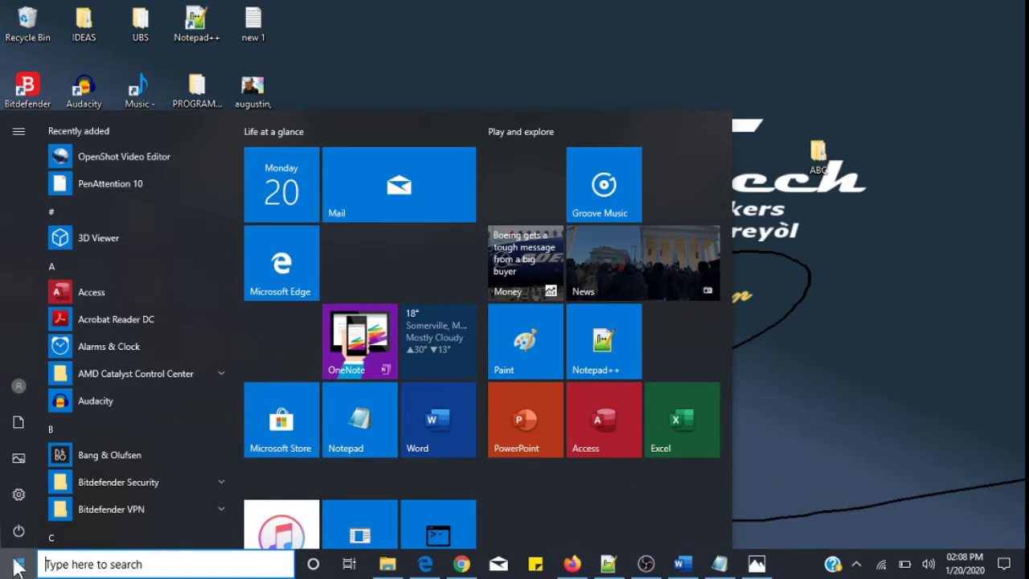
Step: Pin Access to the taskbar using its options in the Start app list, and return to the desktop
right_click(87, 299)
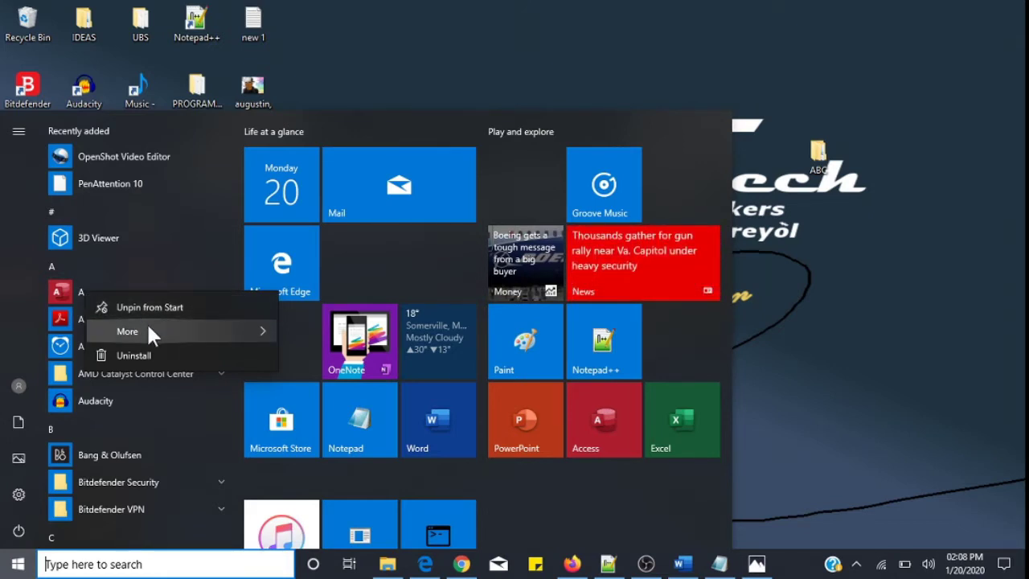
mouse_move(145, 322)
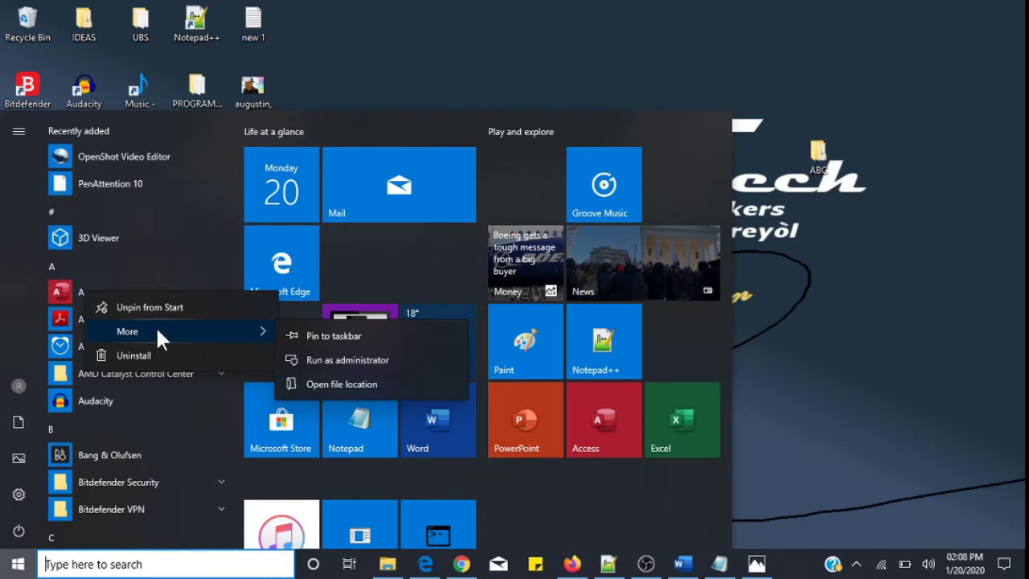
click(339, 335)
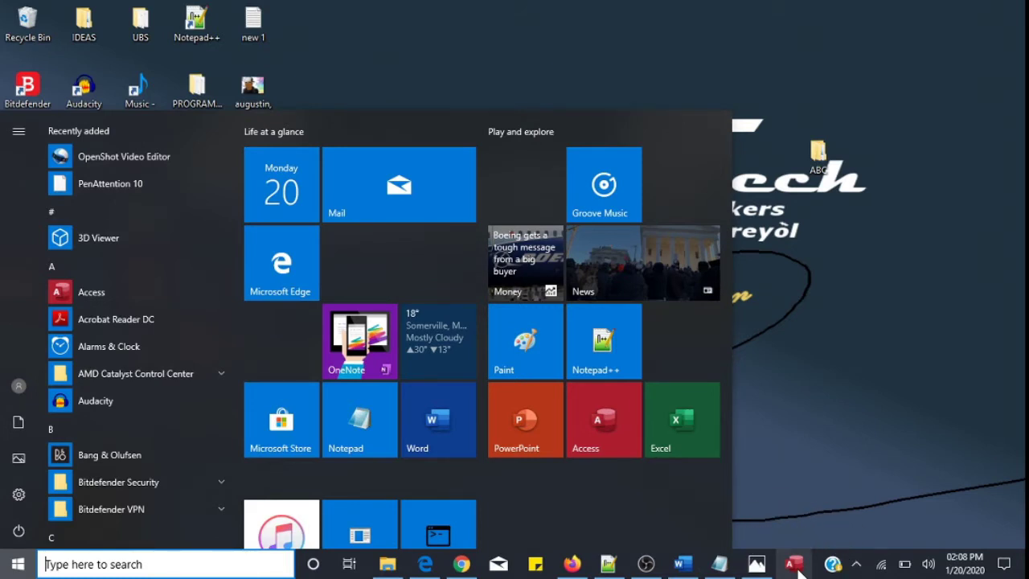
click(834, 346)
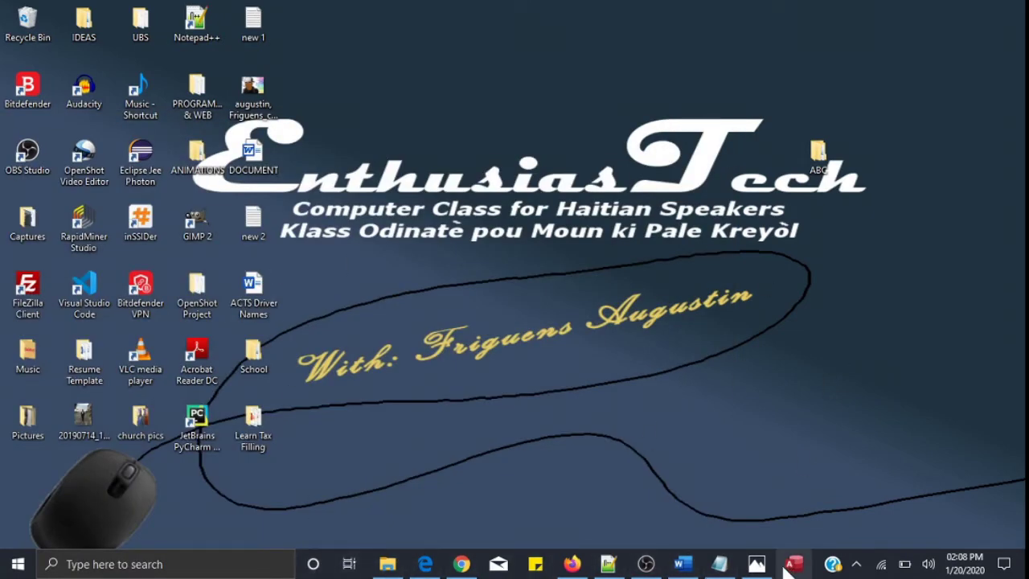
click(15, 566)
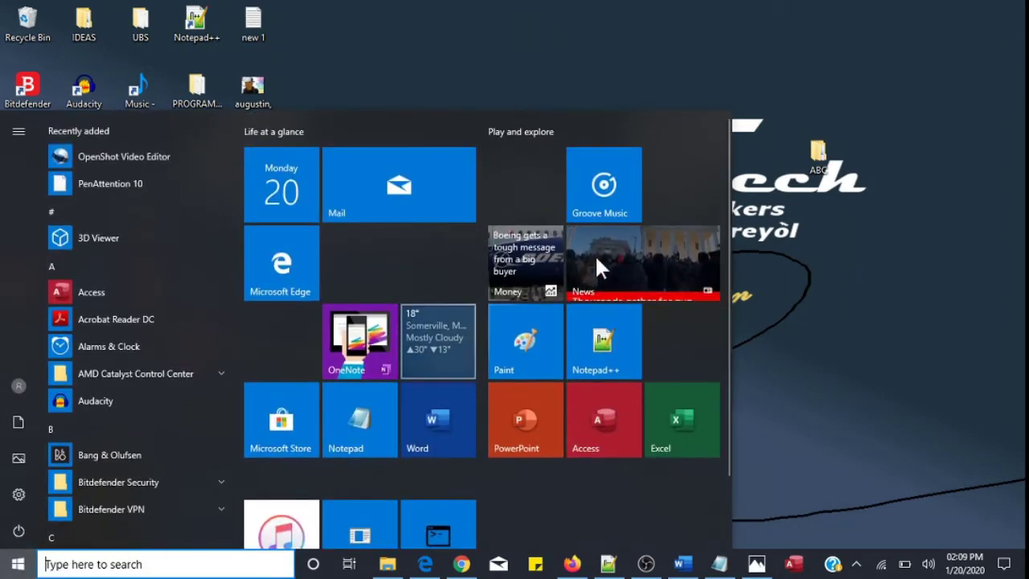
click(482, 18)
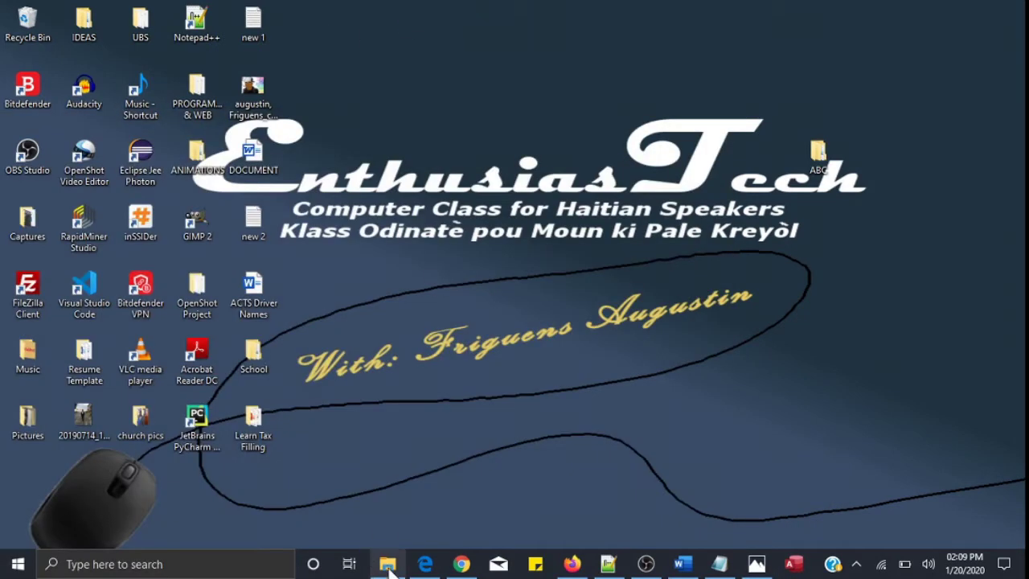
Step: Check the topic list in Edge, return to the desktop and set the desktop icon size to Medium icons
click(424, 564)
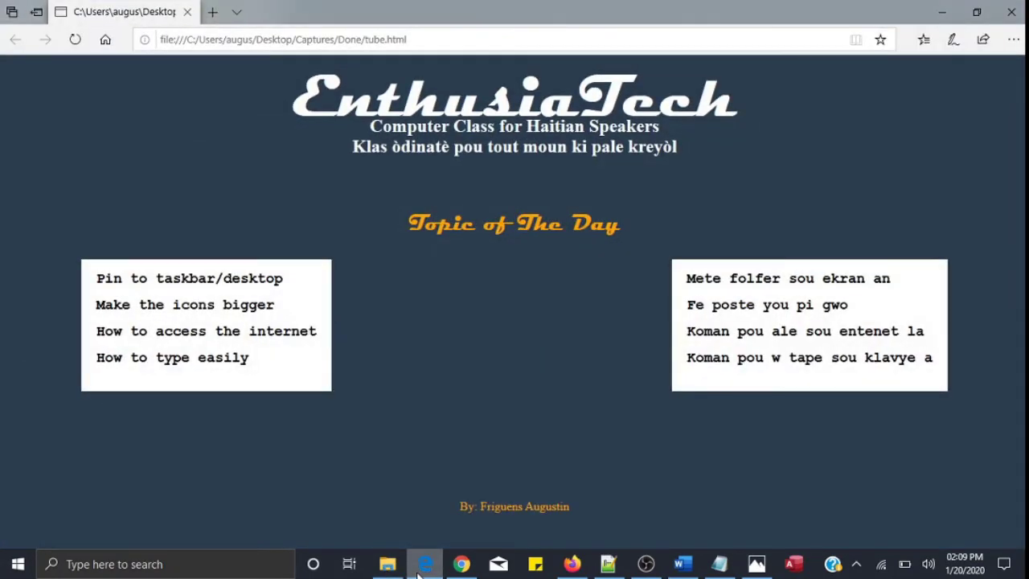
click(942, 12)
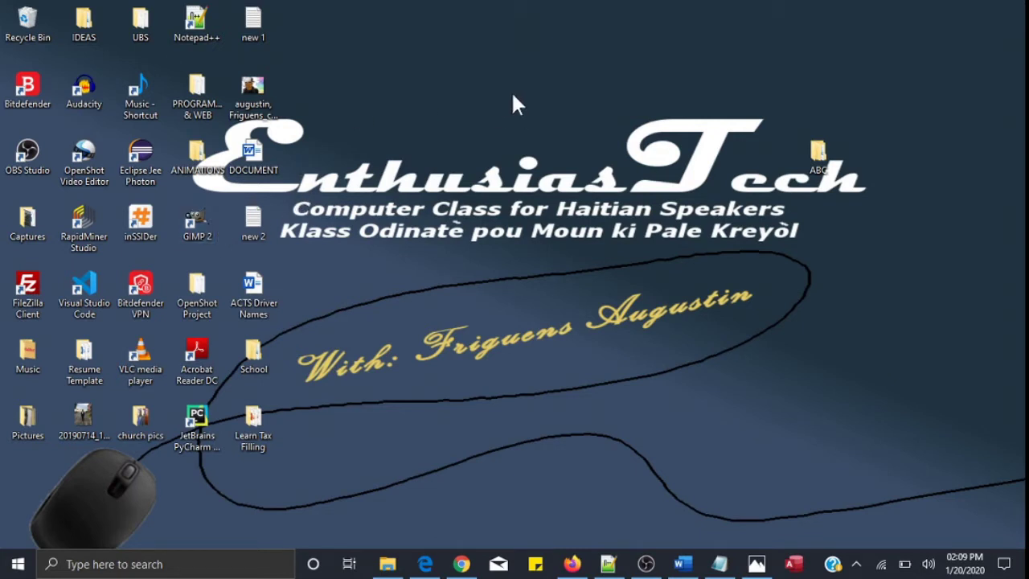
right_click(454, 89)
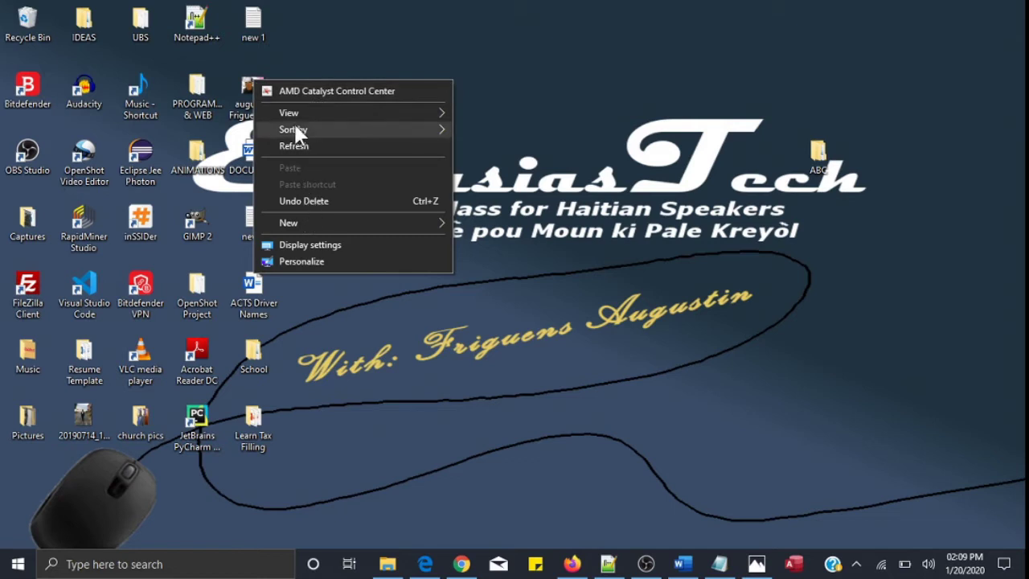
mouse_move(286, 114)
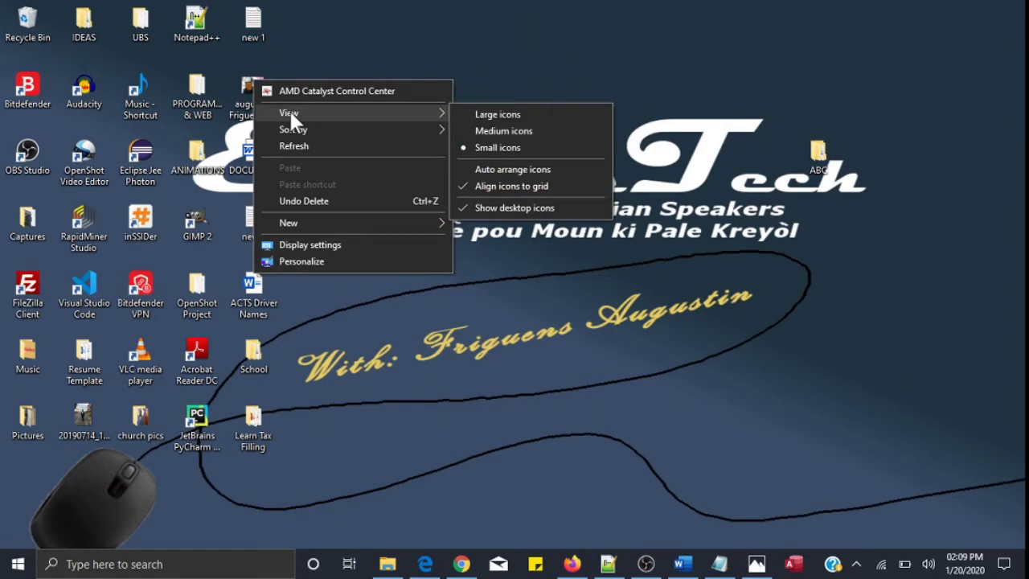
click(499, 130)
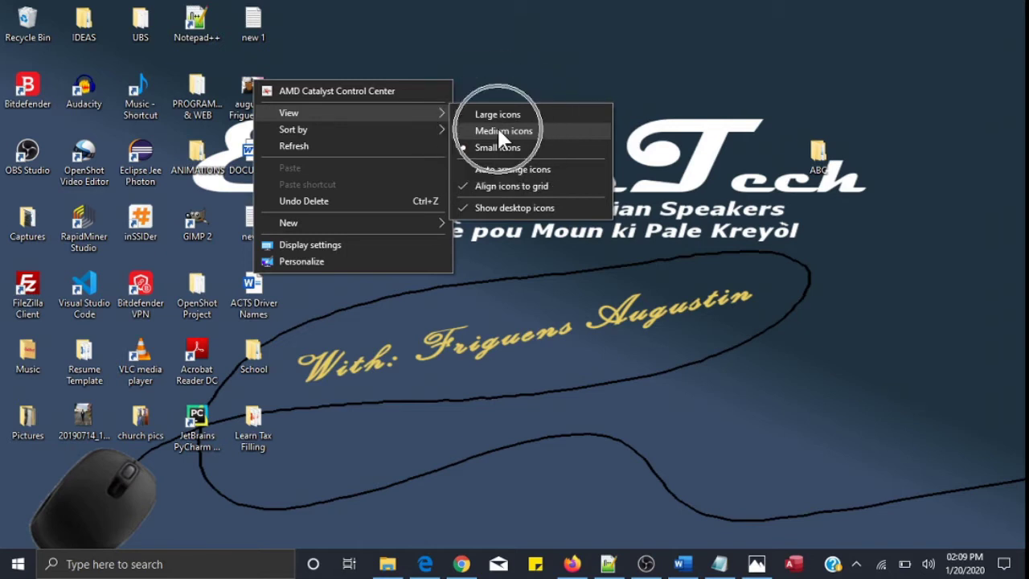
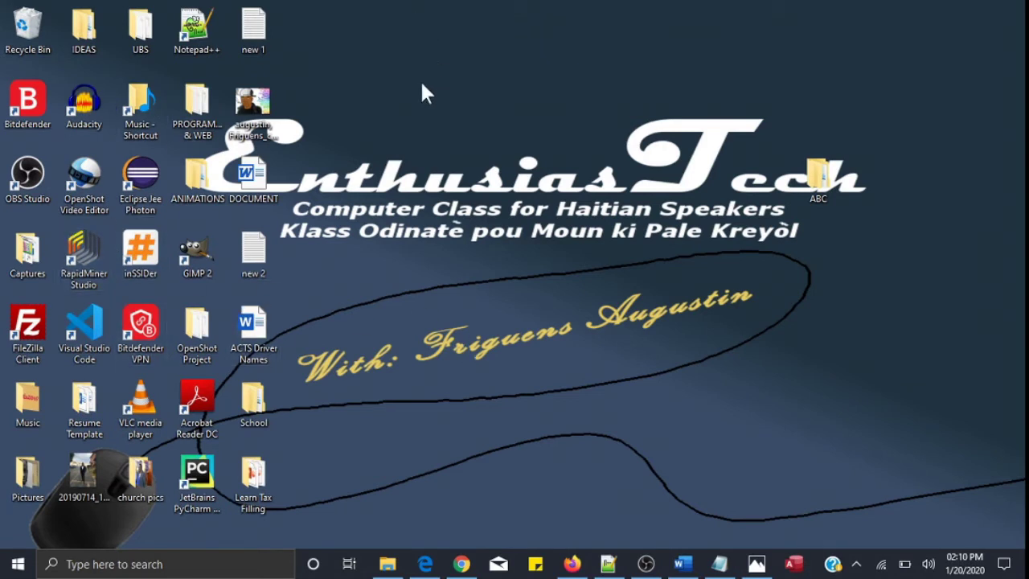
Step: Set the desktop icon size to Large icons
right_click(422, 83)
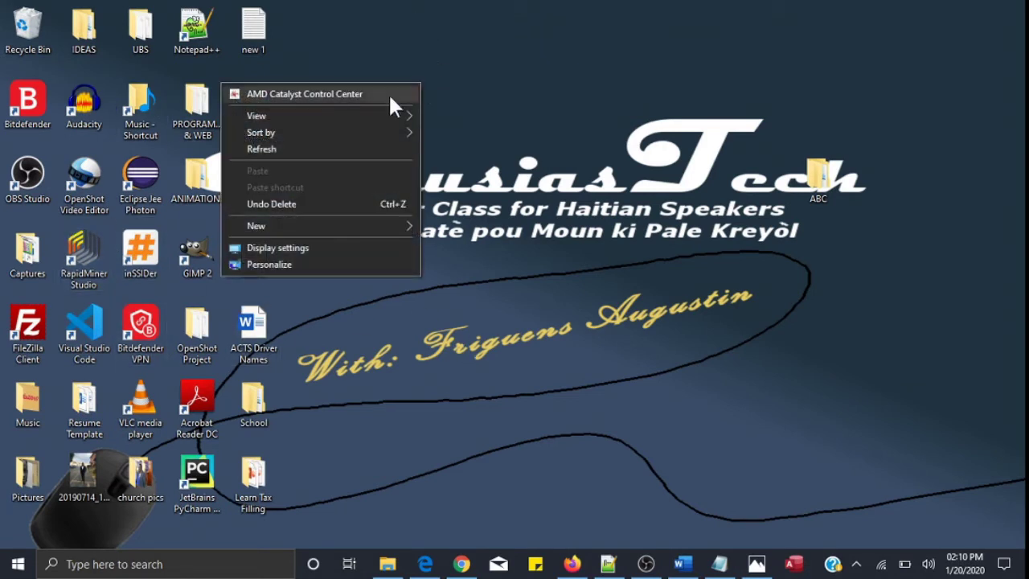
mouse_move(324, 119)
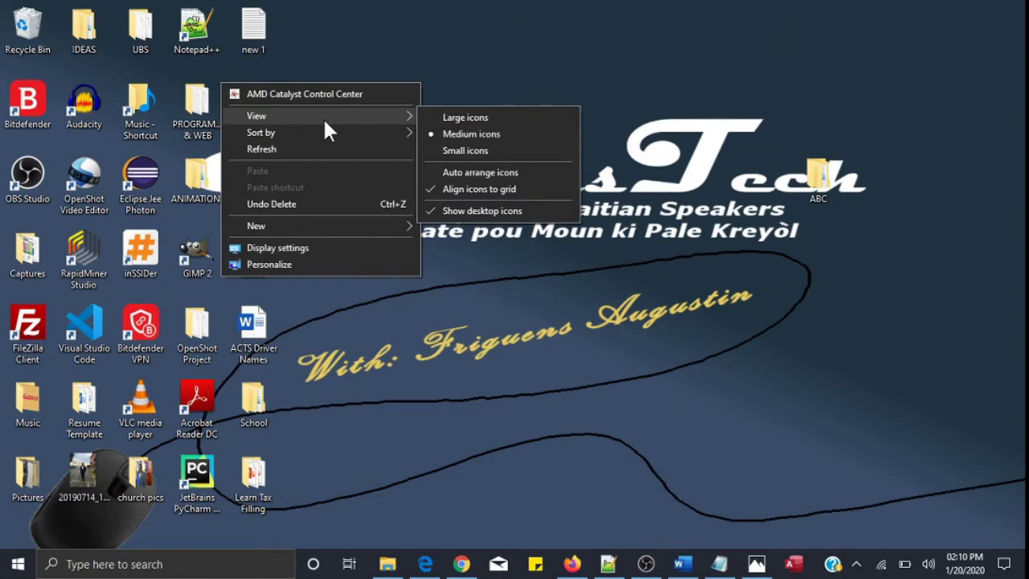
click(464, 121)
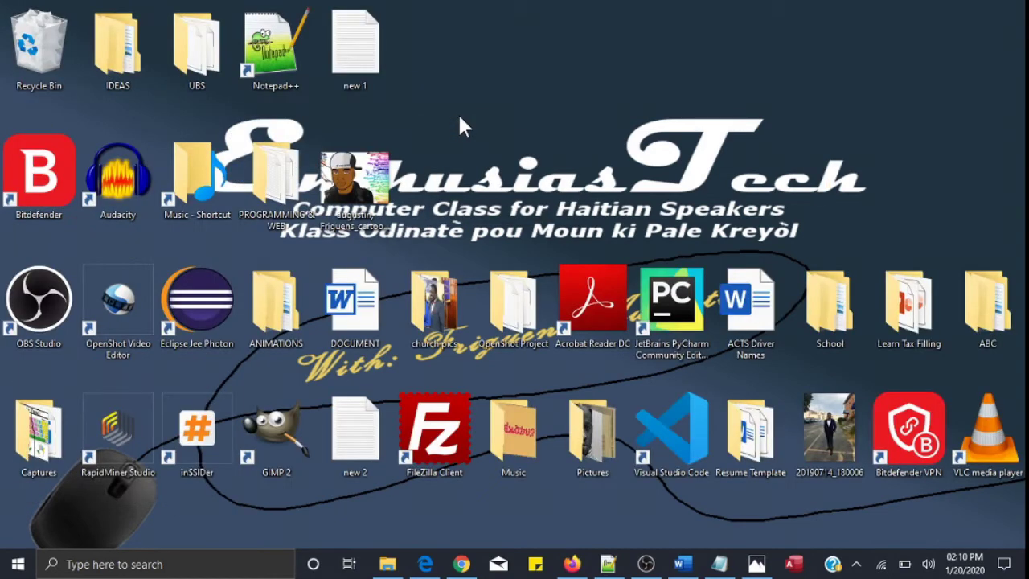
Step: Set the desktop icon size back to Small icons
right_click(461, 127)
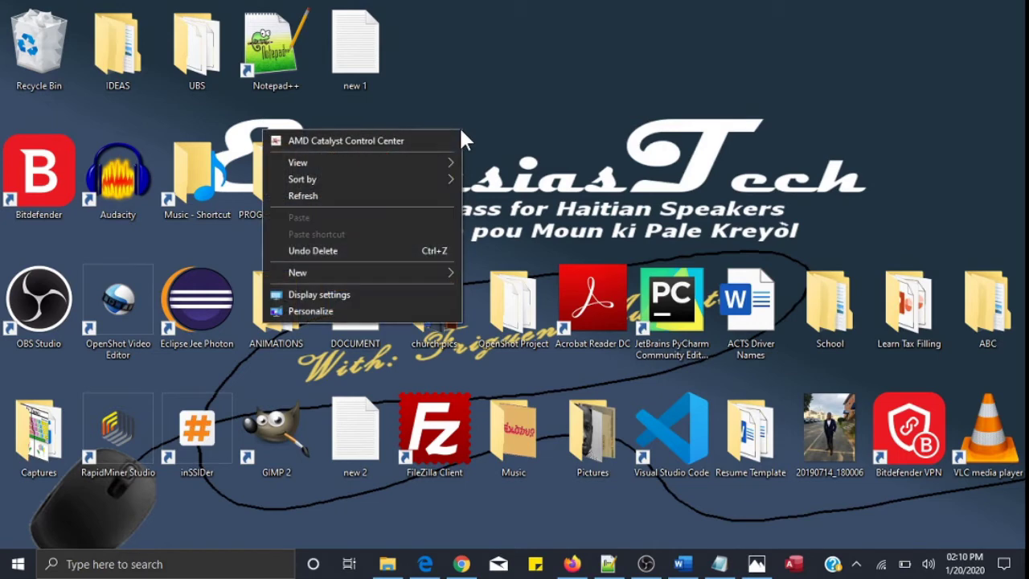
mouse_move(416, 163)
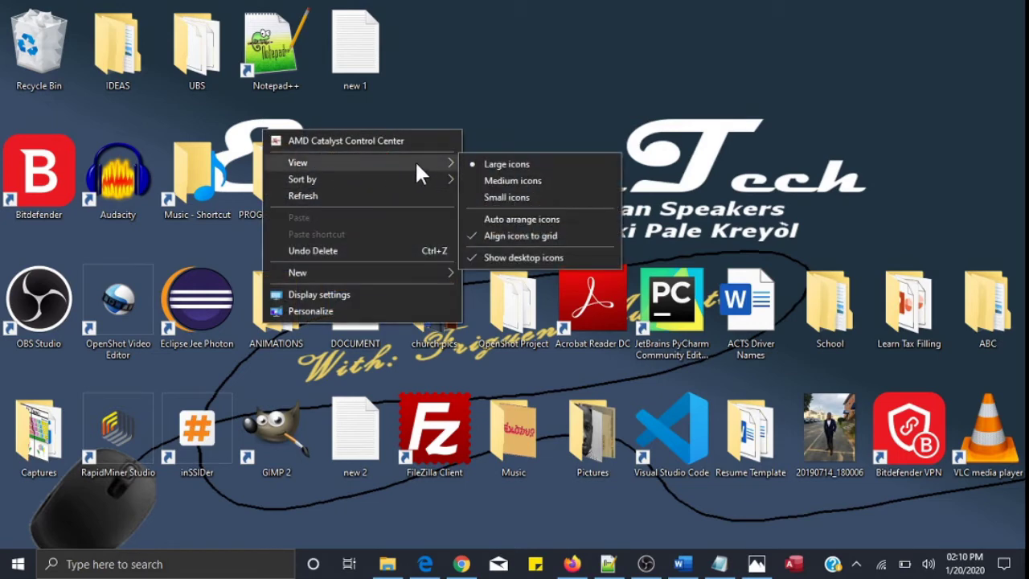
click(503, 195)
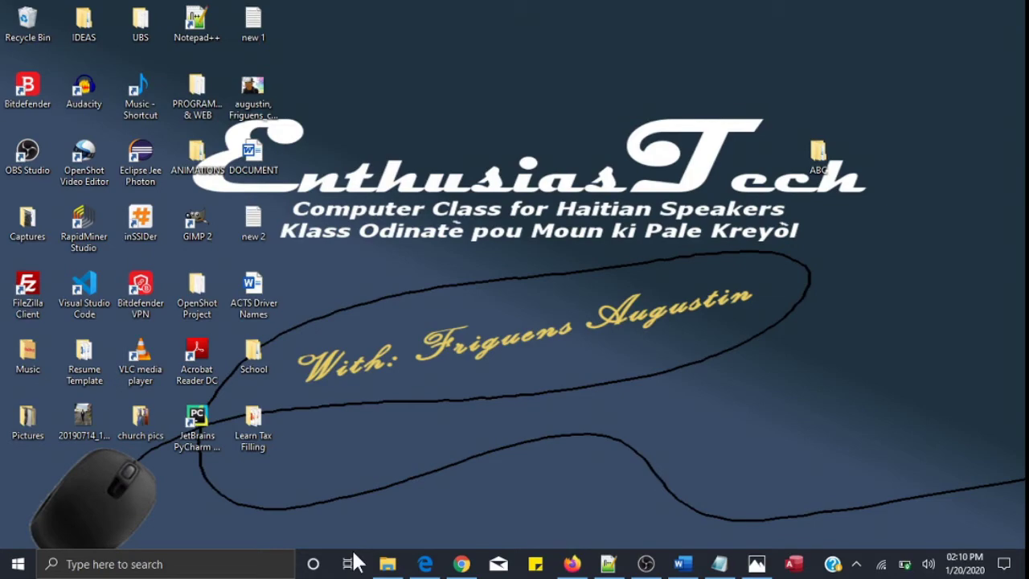
Step: Check the topic list in Edge for the next subject and minimize the browser window
click(425, 563)
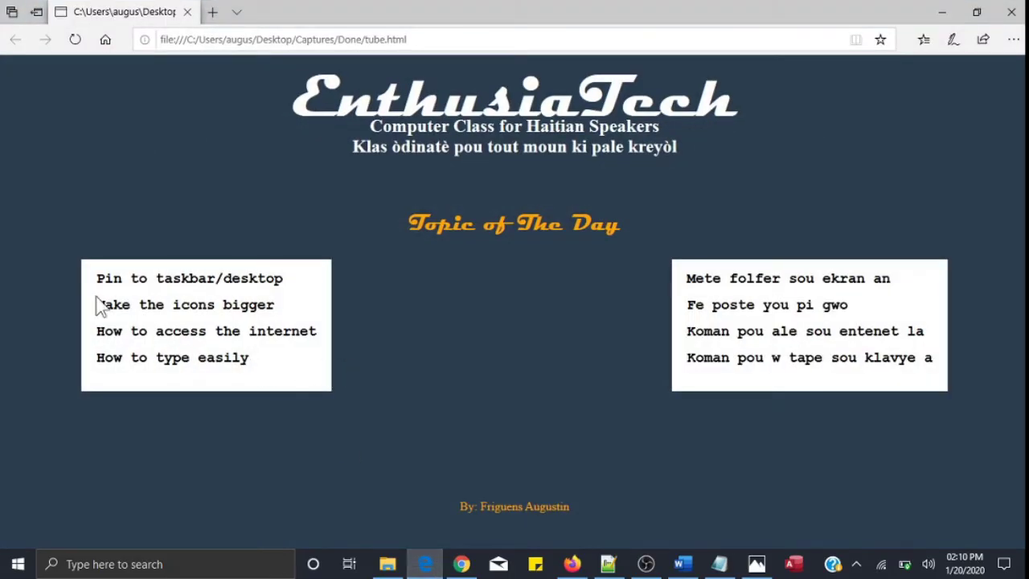
click(942, 12)
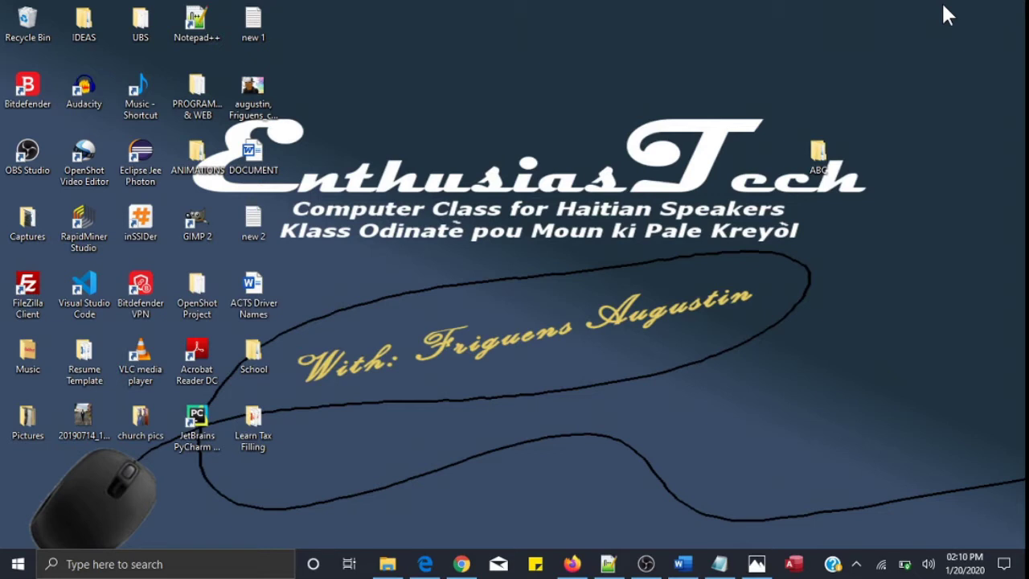
Step: Bring up the Chrome window and close all four of its open tabs
mouse_move(470, 572)
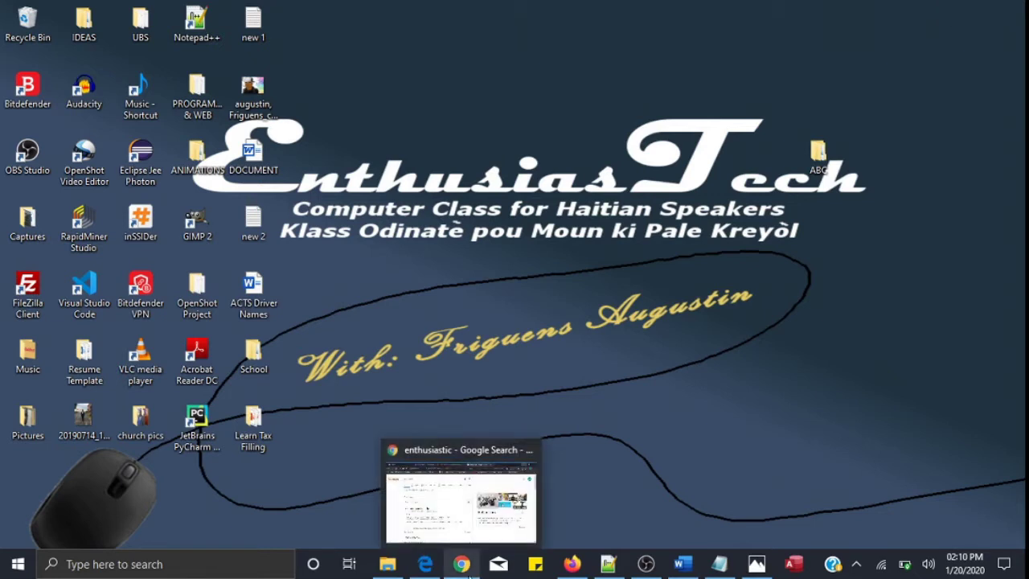
click(465, 572)
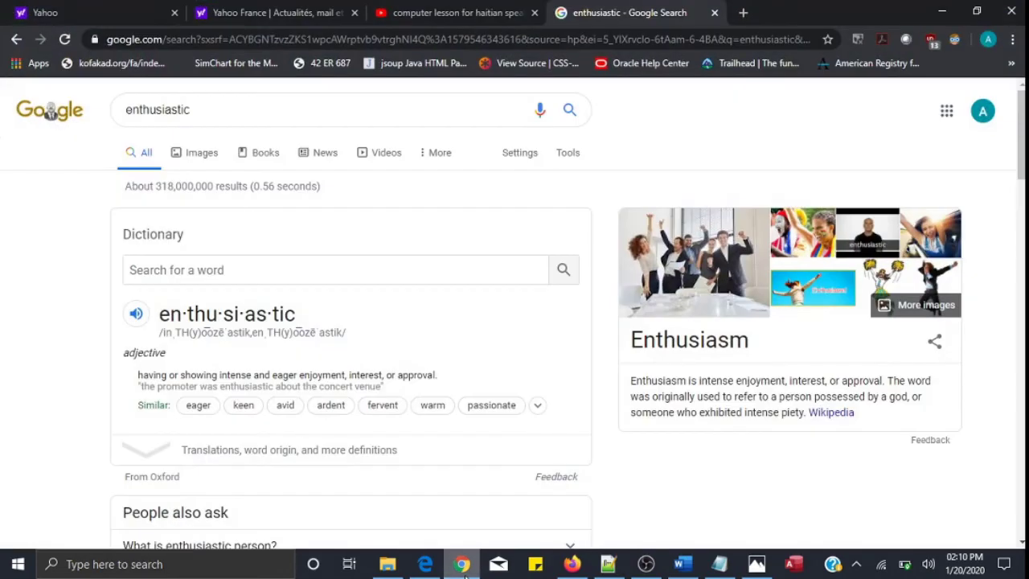
click(173, 8)
click(172, 9)
click(173, 8)
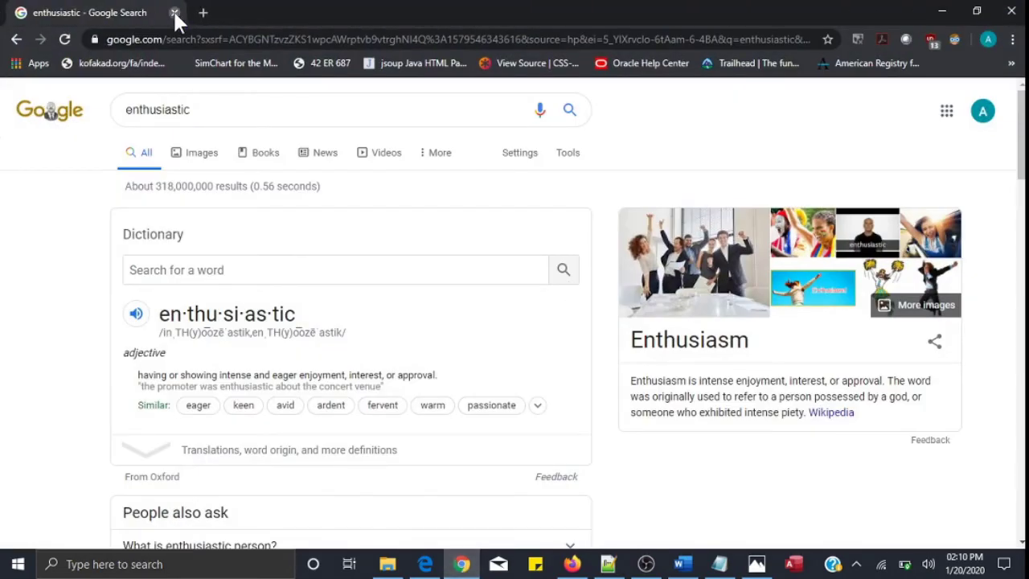
click(173, 9)
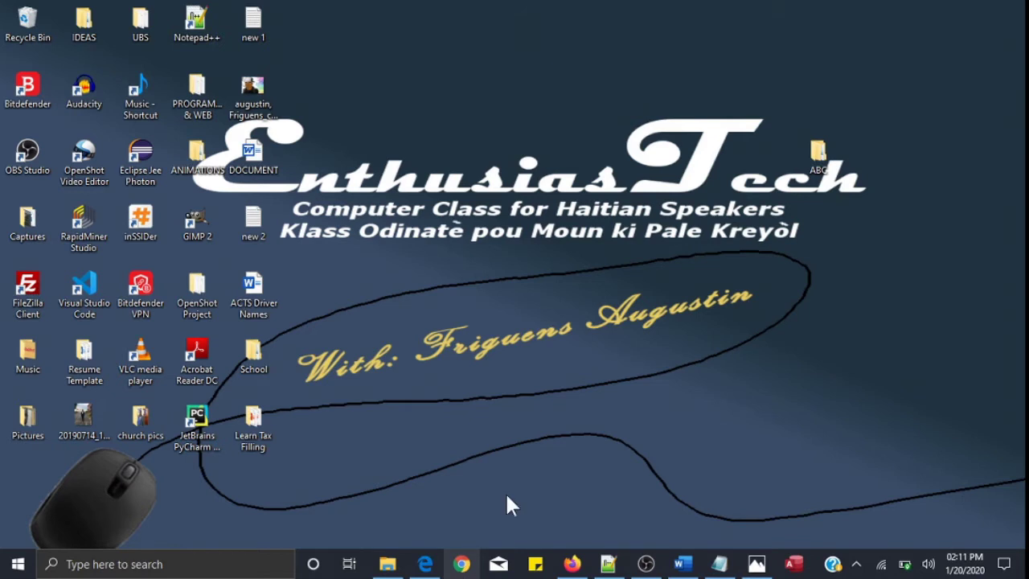
Step: Point out the browsers on the taskbar, view Firefox's new tab page and minimize the Firefox window
click(572, 565)
mouse_move(572, 566)
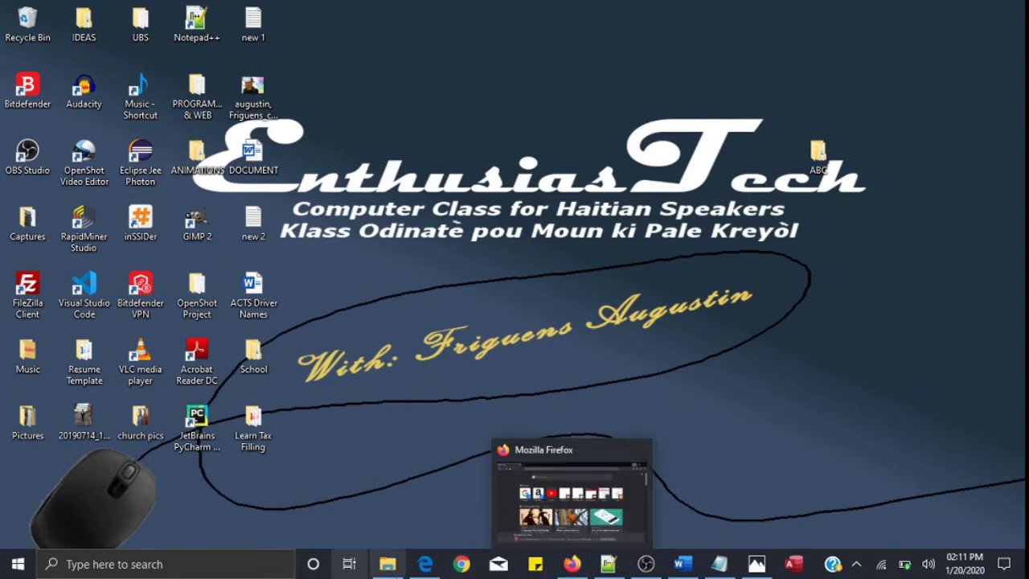
click(427, 565)
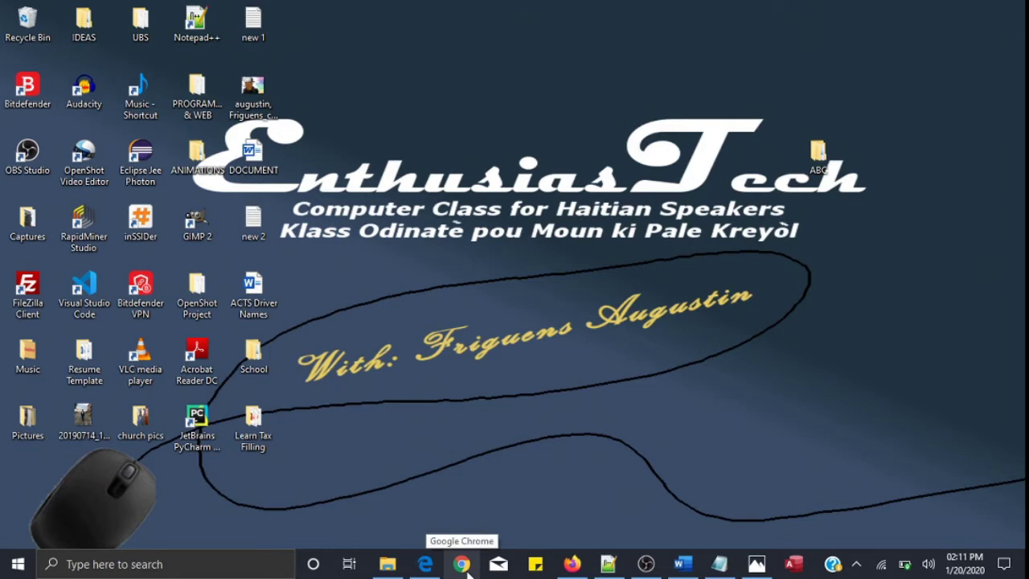
mouse_move(579, 569)
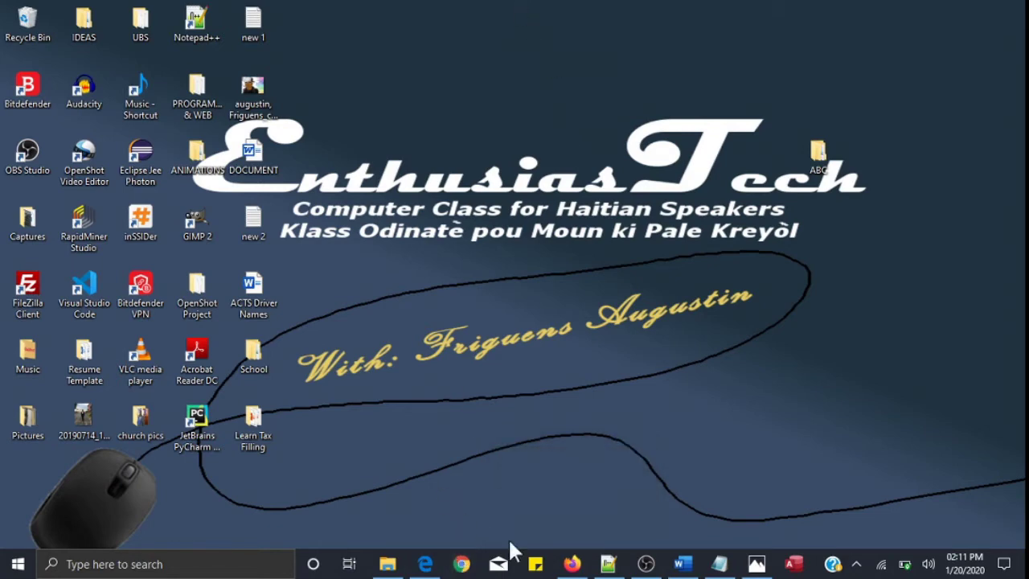
click(572, 564)
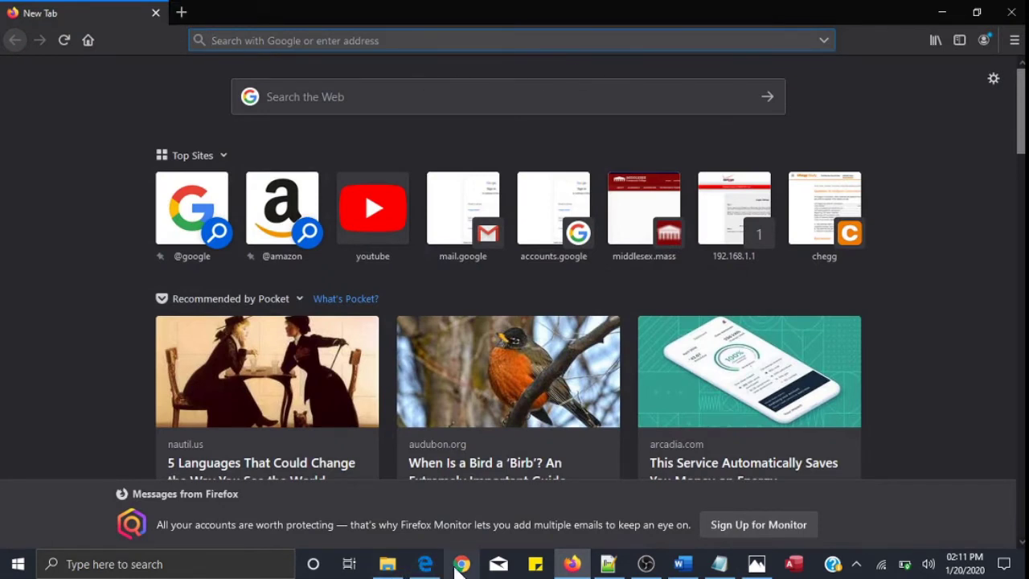
click(575, 553)
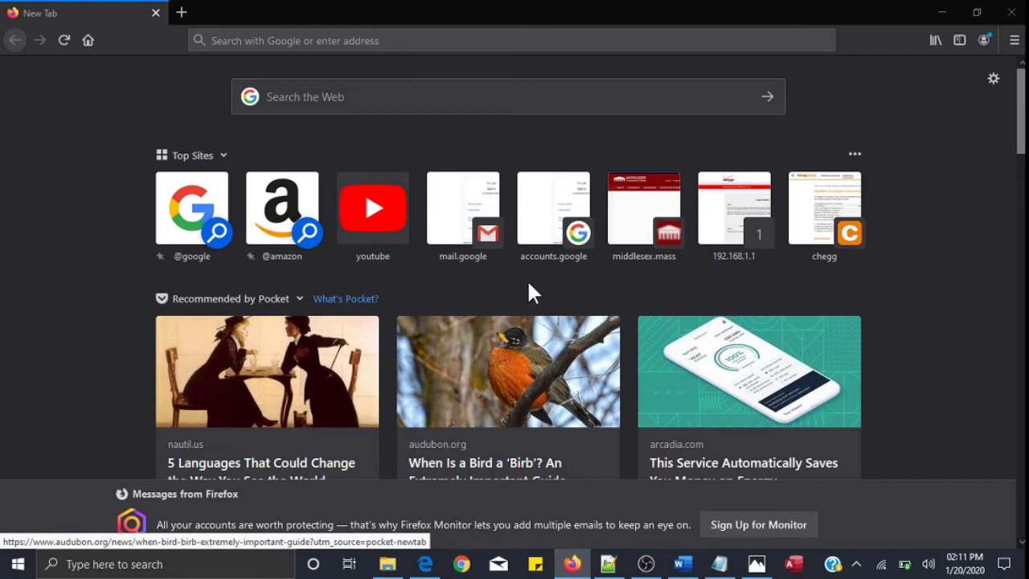
key(alt+Tab)
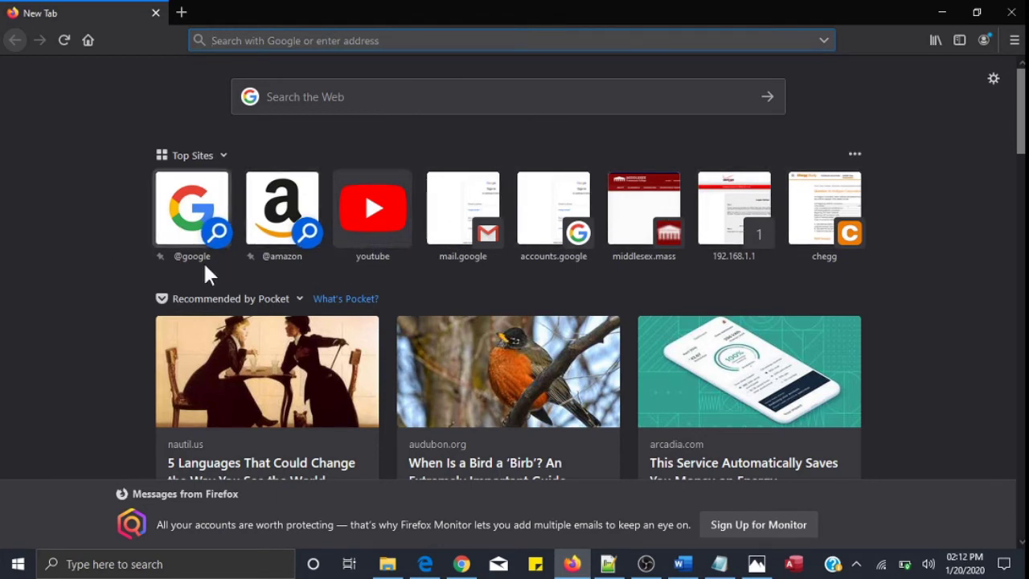
click(942, 12)
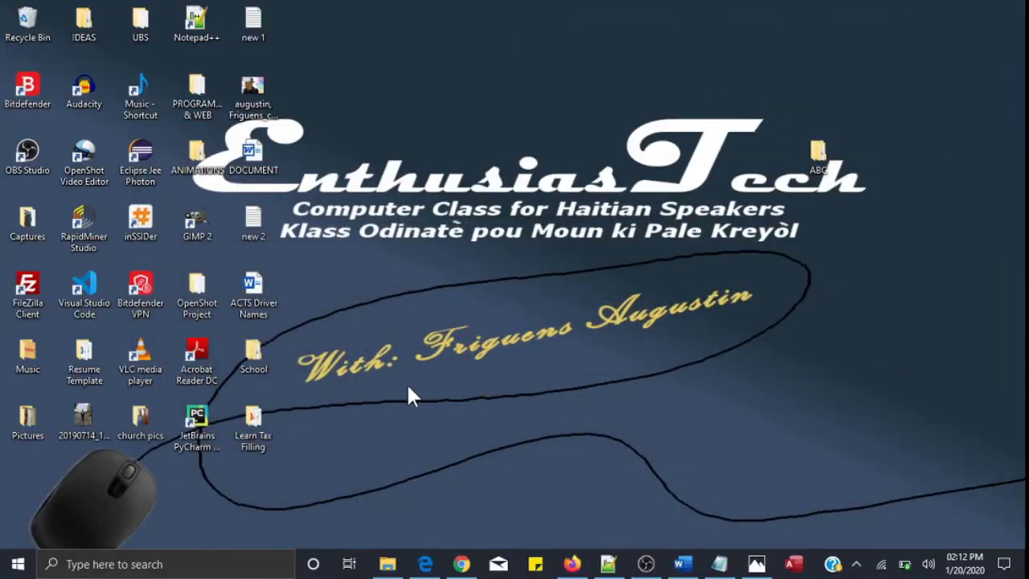
Step: Launch Chrome and go to yahoo.com
click(461, 564)
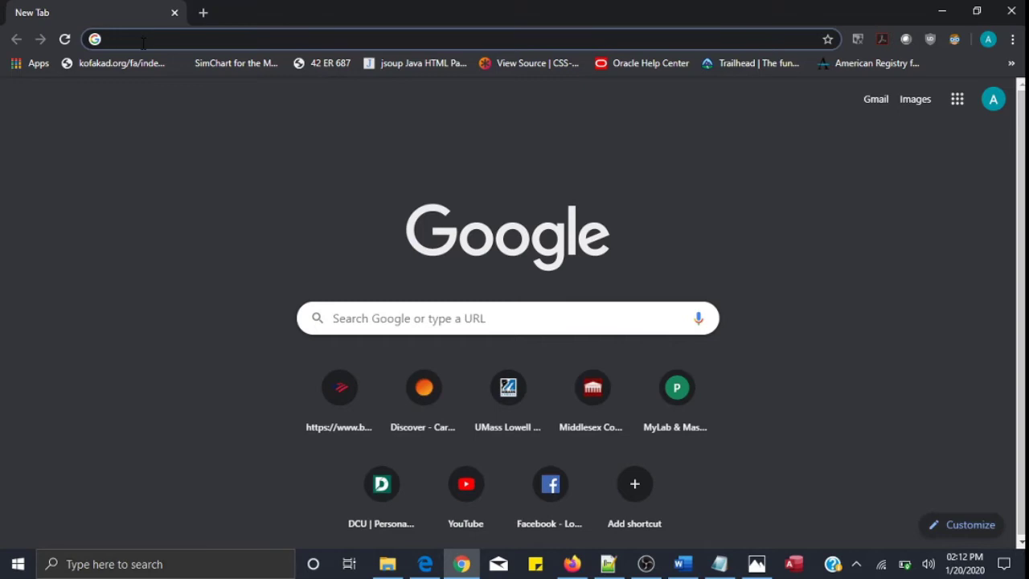
text(yahoo)
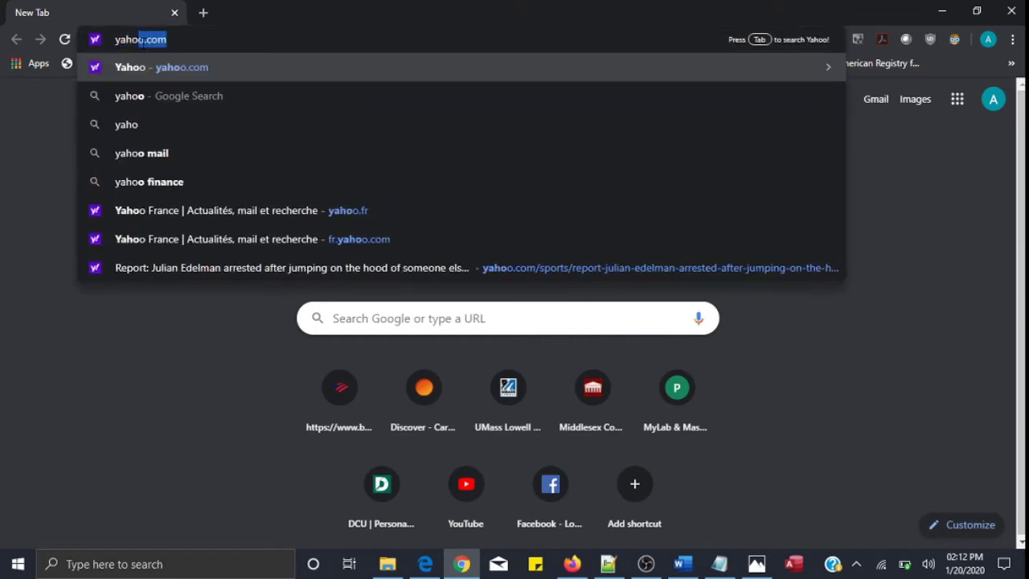
text(.com)
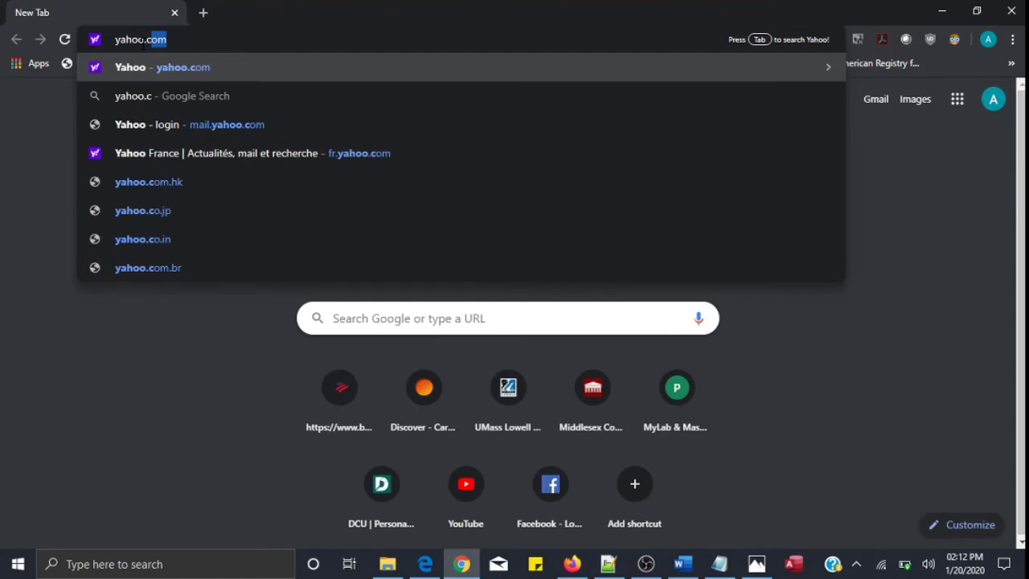
key(Return)
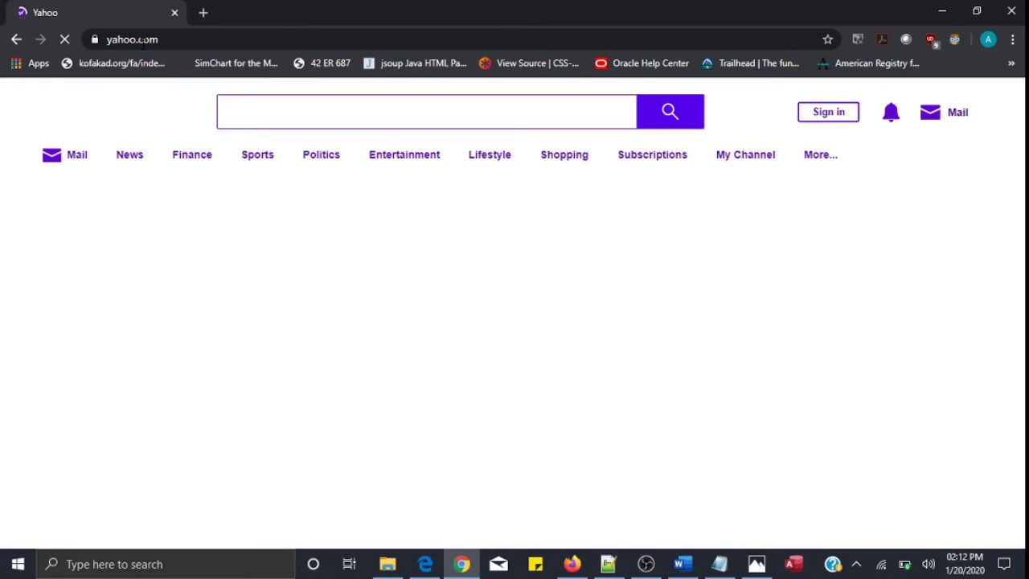
Step: Load yahoo.fr in a second tab and compare it with the yahoo.com tab
click(203, 13)
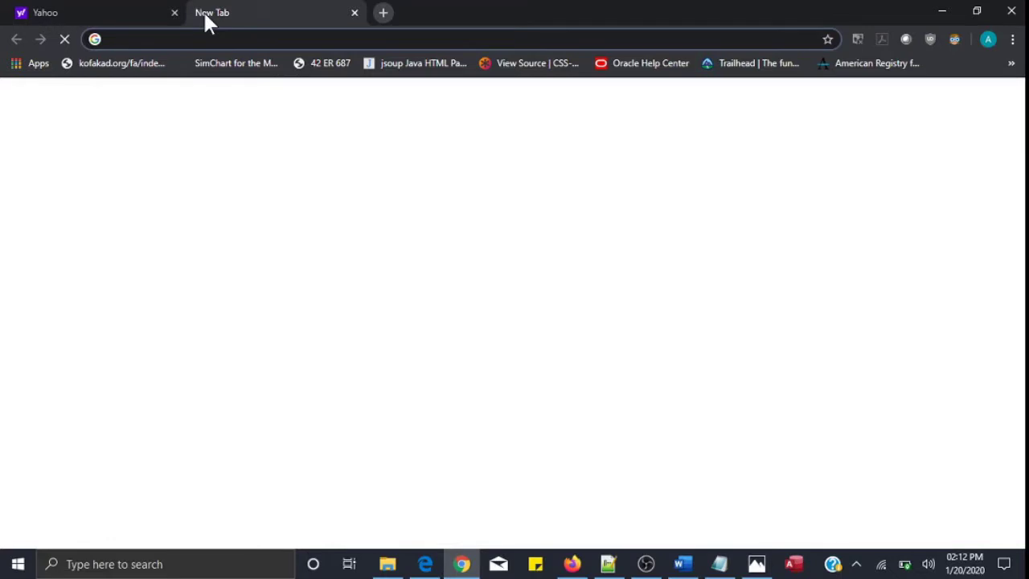
text(yahoo)
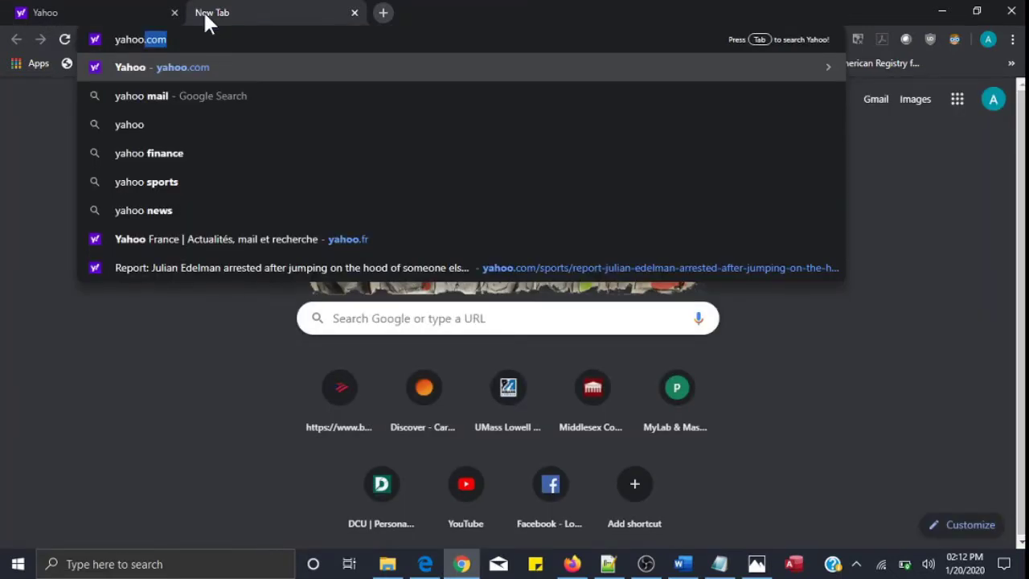
text(.fr)
key(Return)
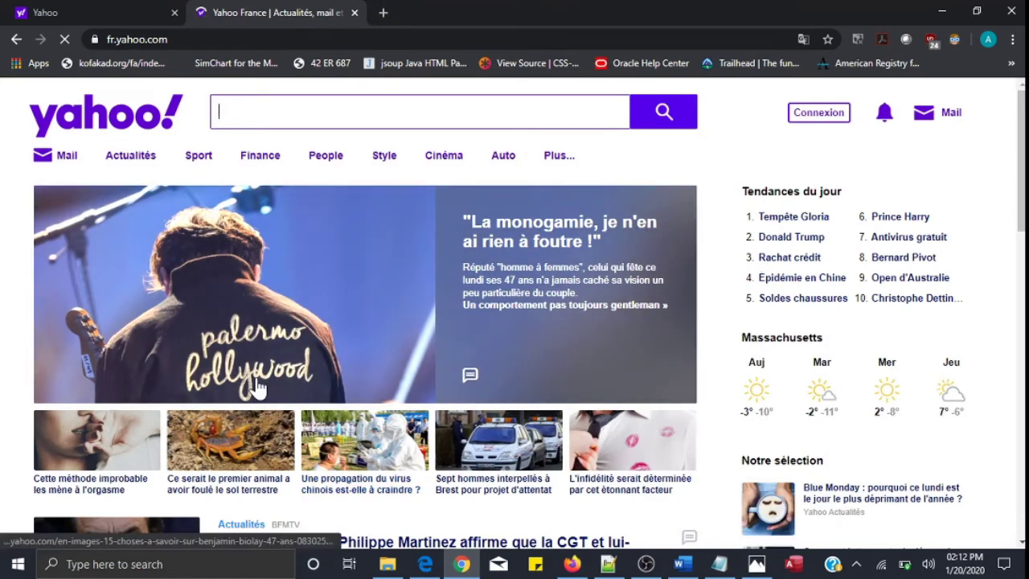
click(93, 12)
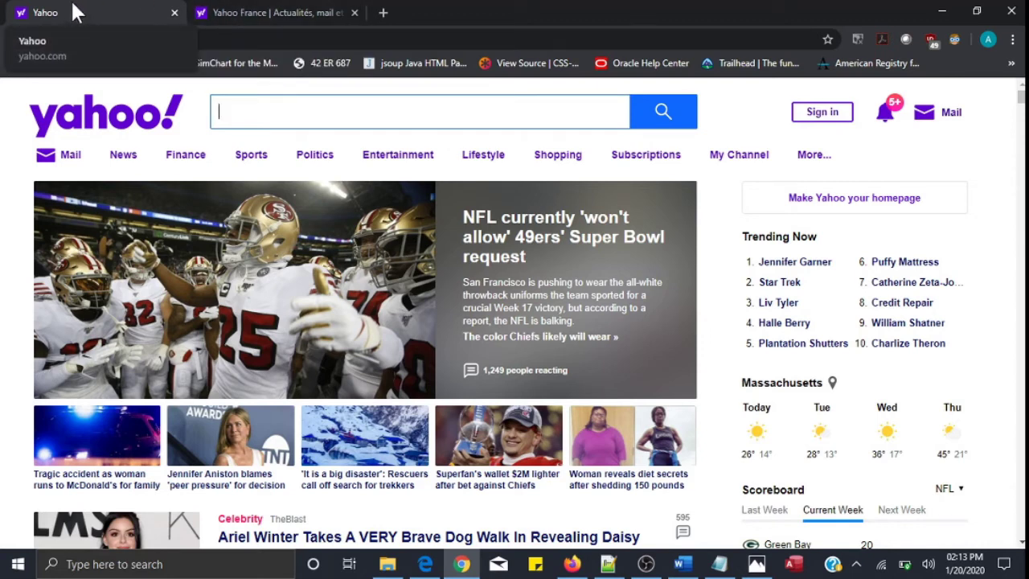
click(272, 13)
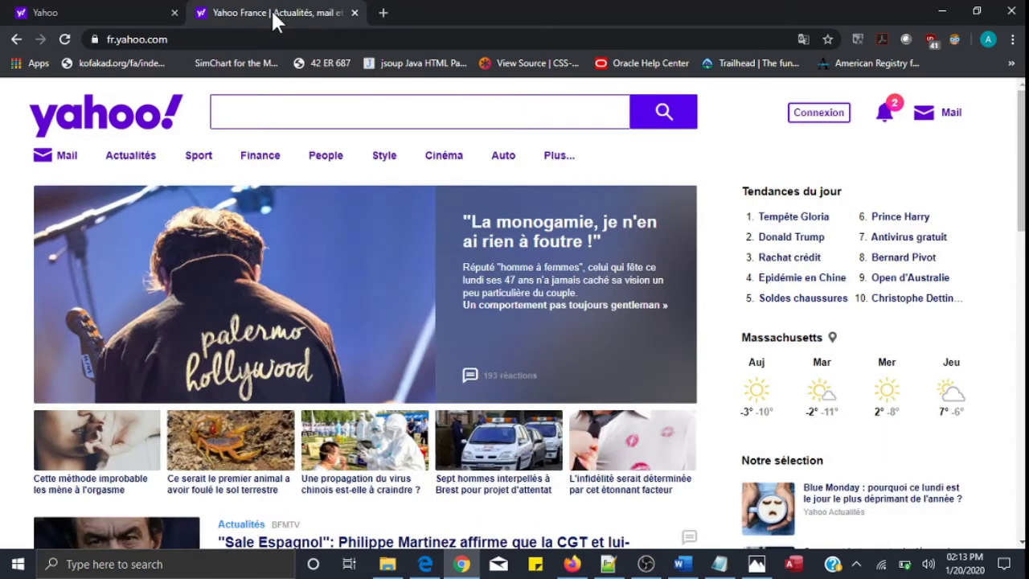
Step: Load google.com in a third tab using the suggested address completion
click(386, 18)
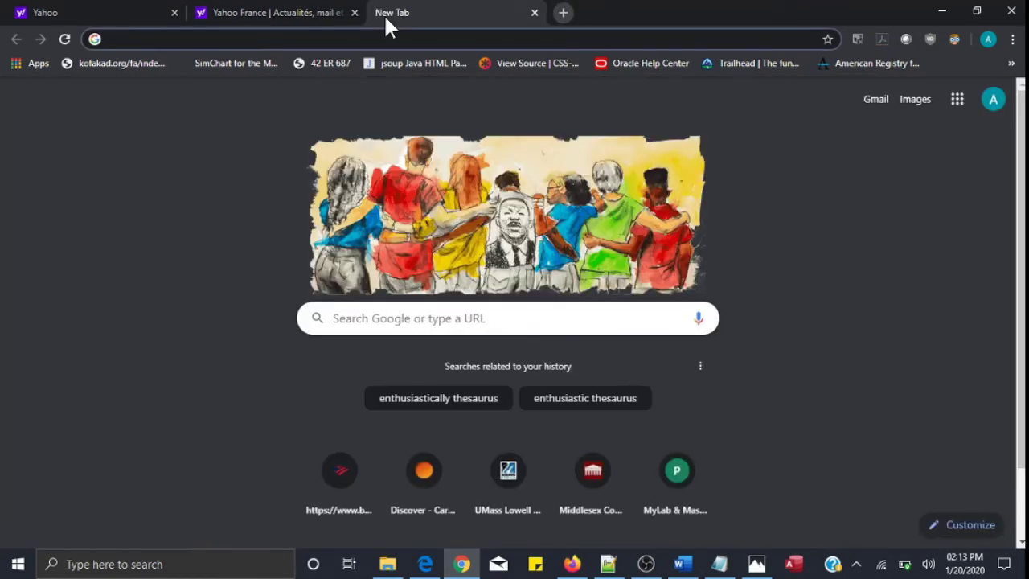
text(g)
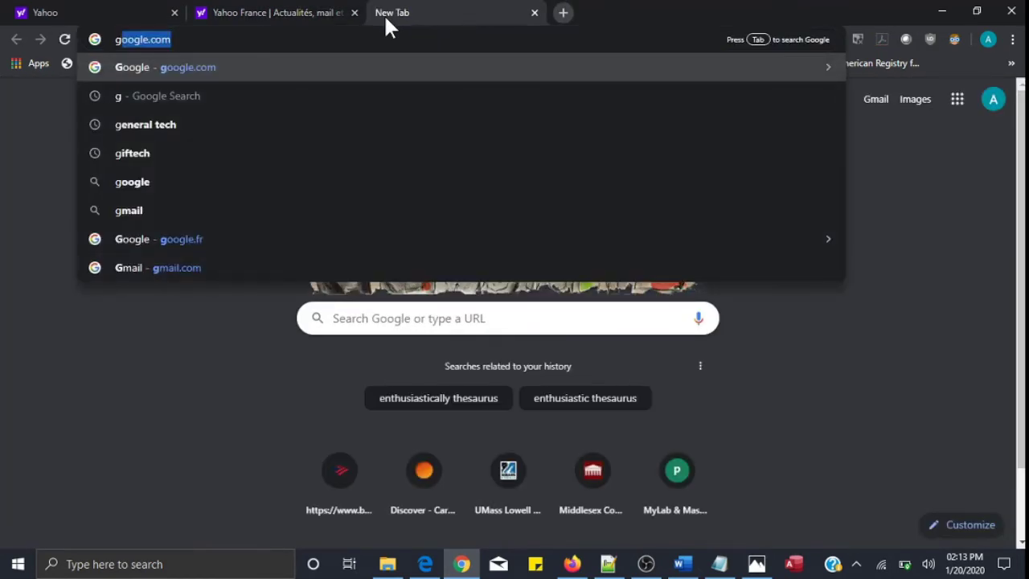
click(137, 44)
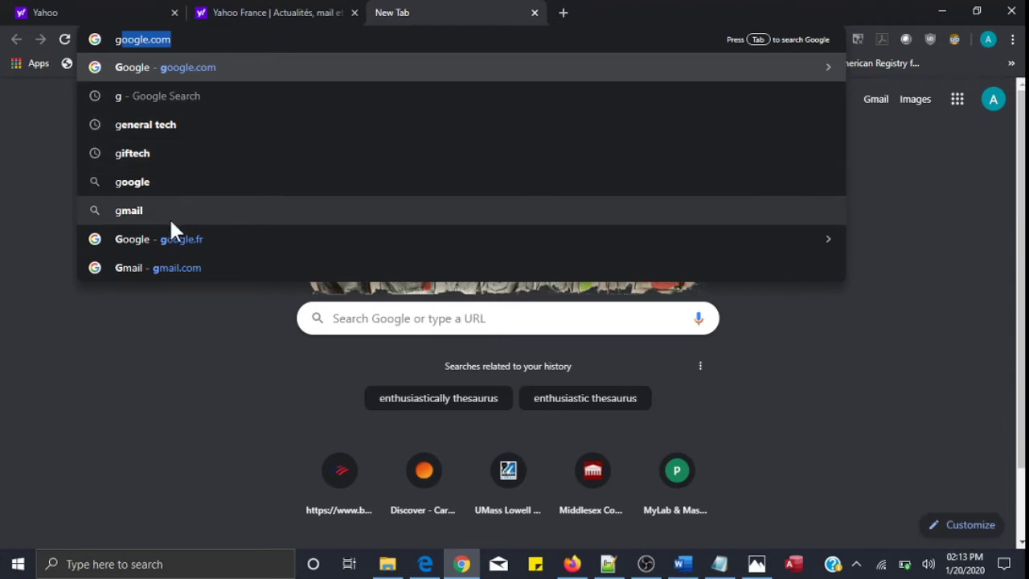
key(Return)
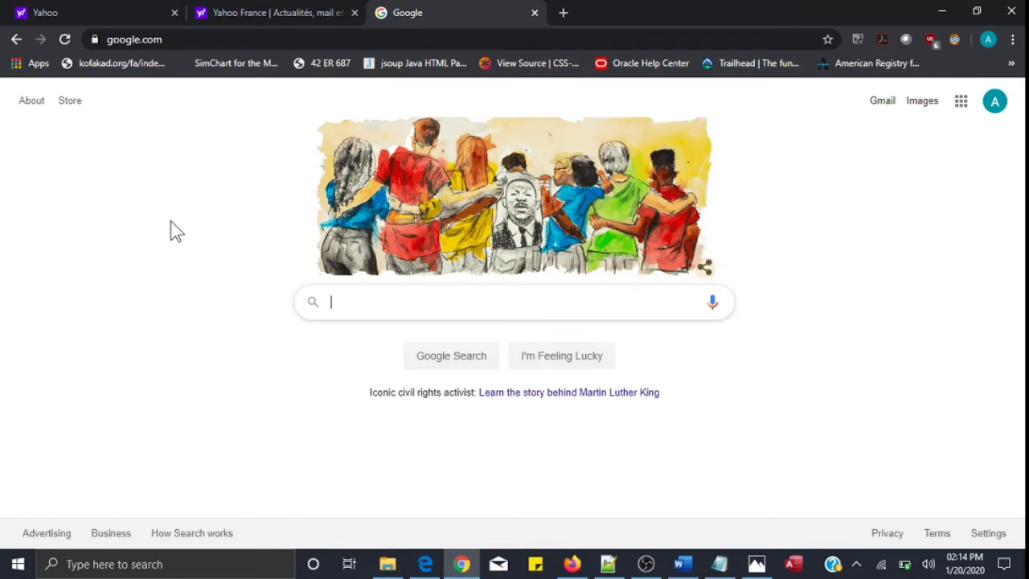
Step: Search Google for the suggested term "enthusiastic" and look through the results
text(enthu)
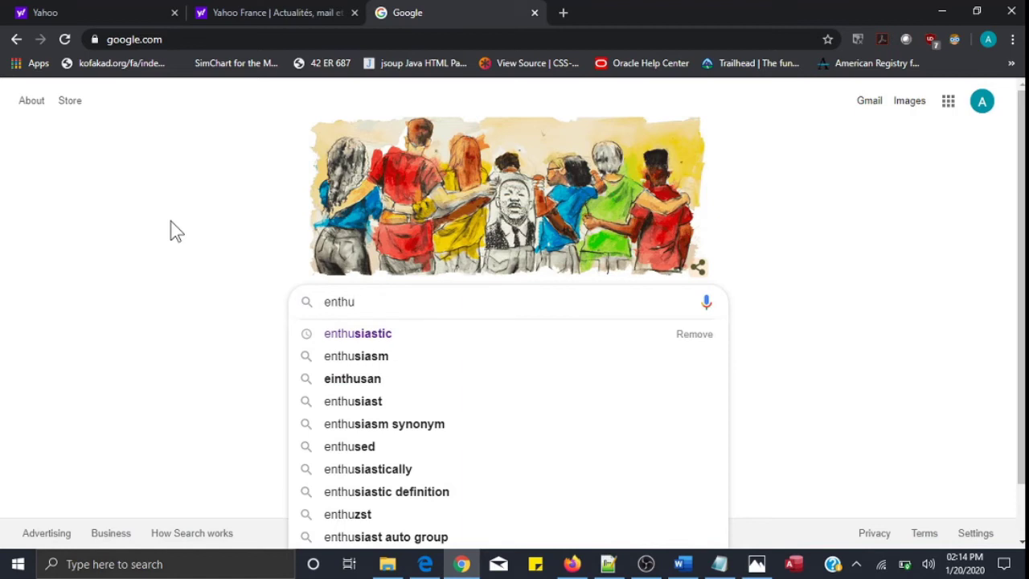
key(Down)
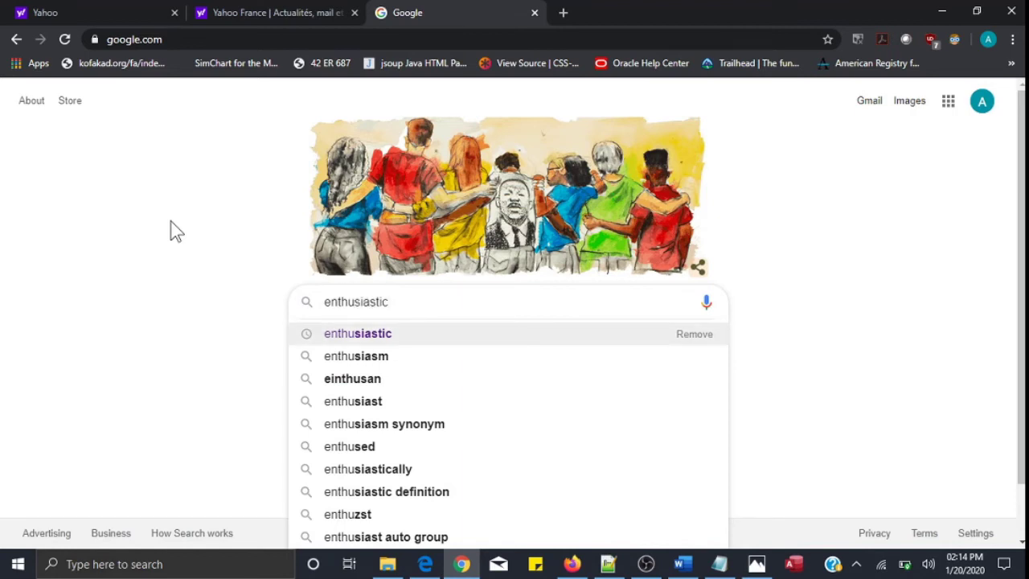
key(Return)
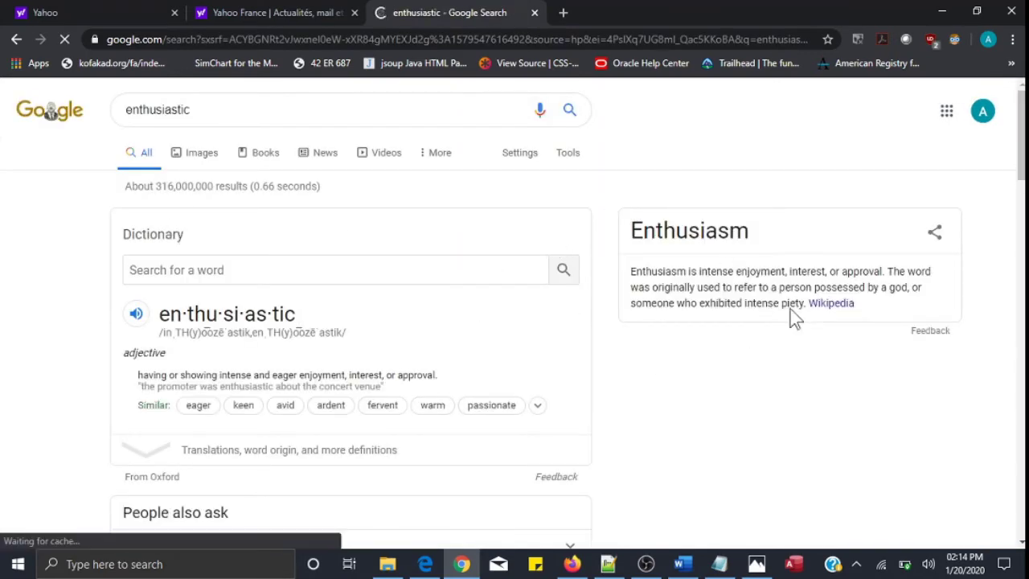
drag(1019, 129, 1018, 173)
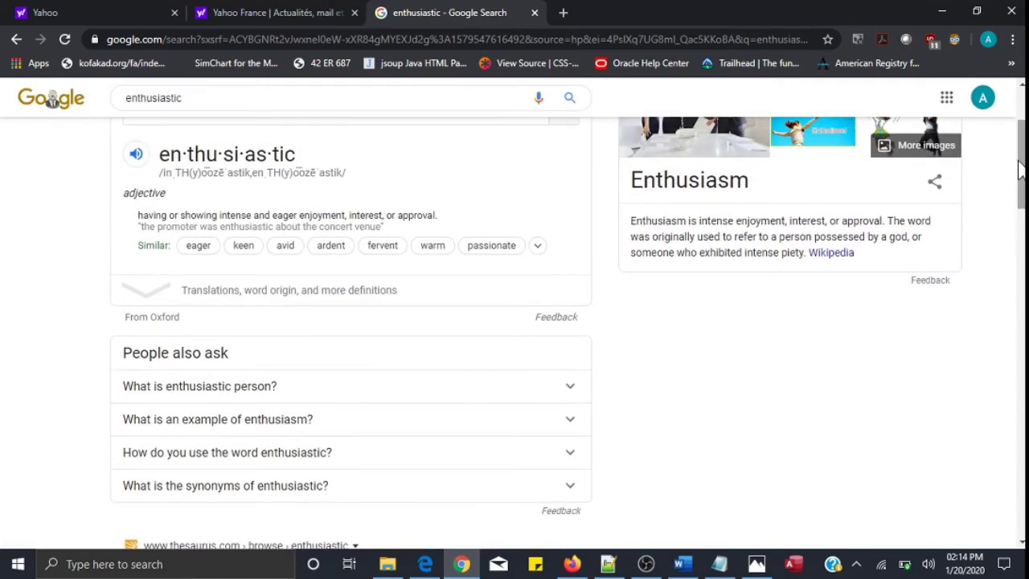
Step: Extend the Google search to the suggested query "enthusiastic synonym"
scroll(1018, 171, up, 2)
click(209, 115)
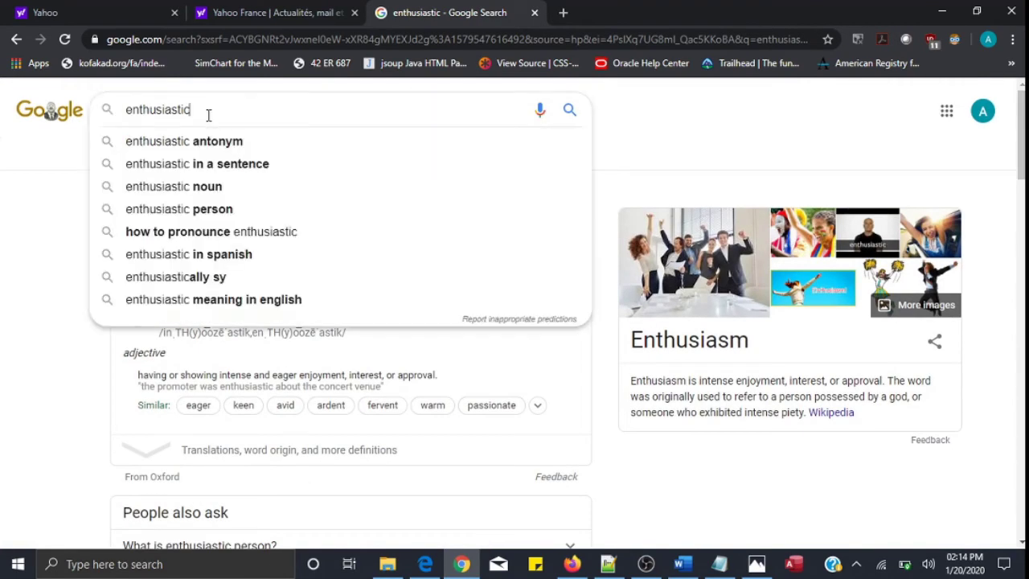
text(sy)
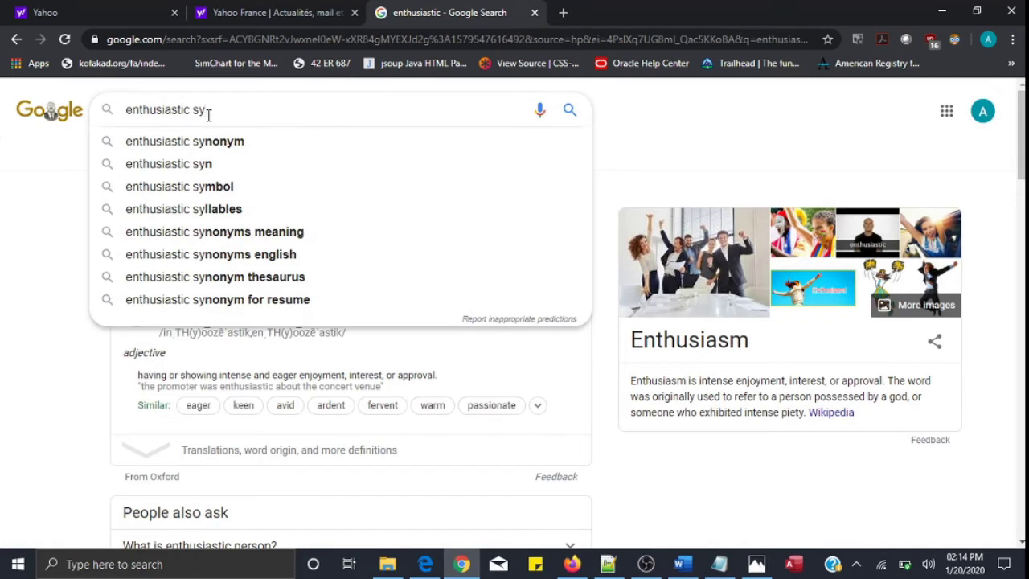
click(253, 146)
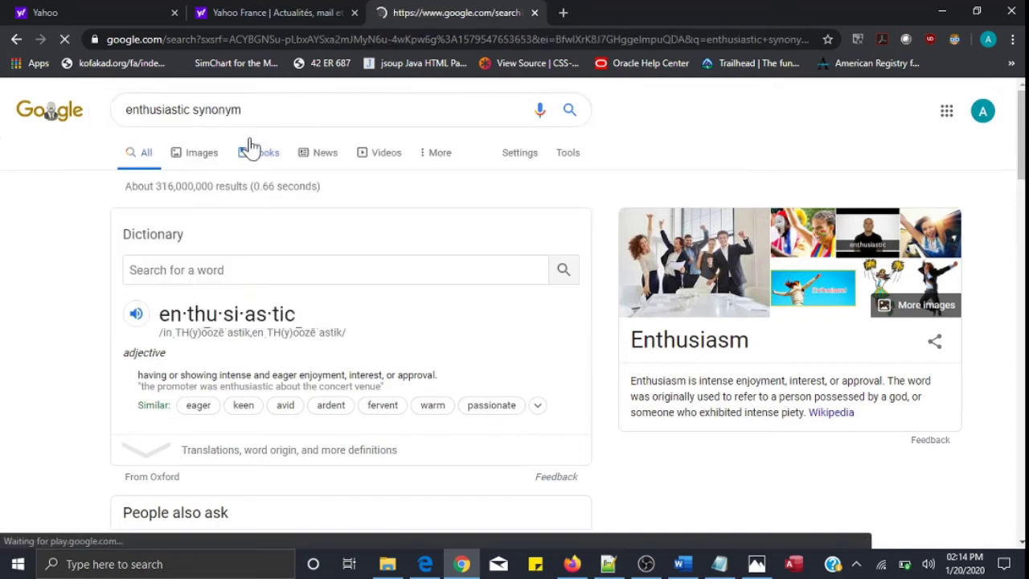